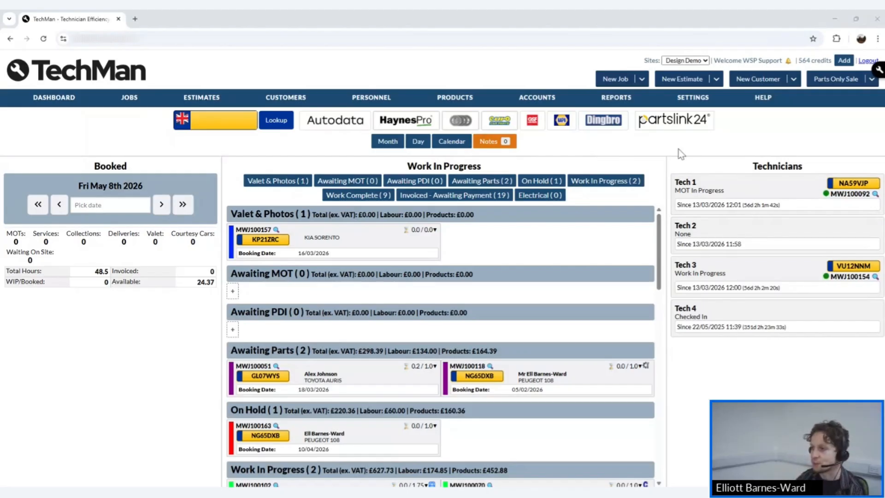
Open Products > Search Products to list products with category, supplier, cost, sale price and stock.
mouse_move(450, 100)
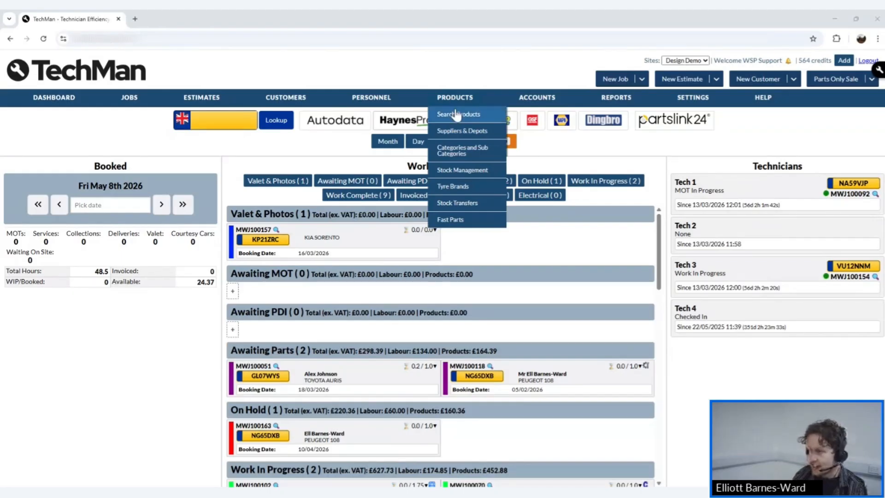
click(456, 114)
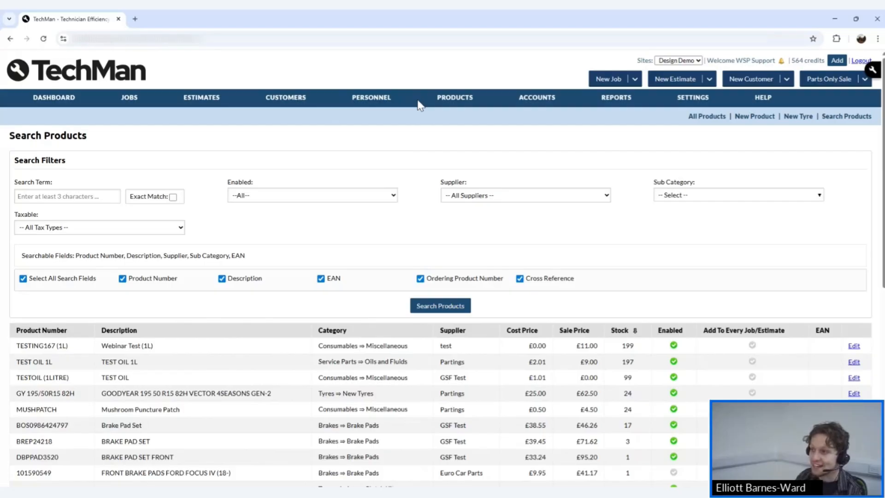
mouse_move(438, 107)
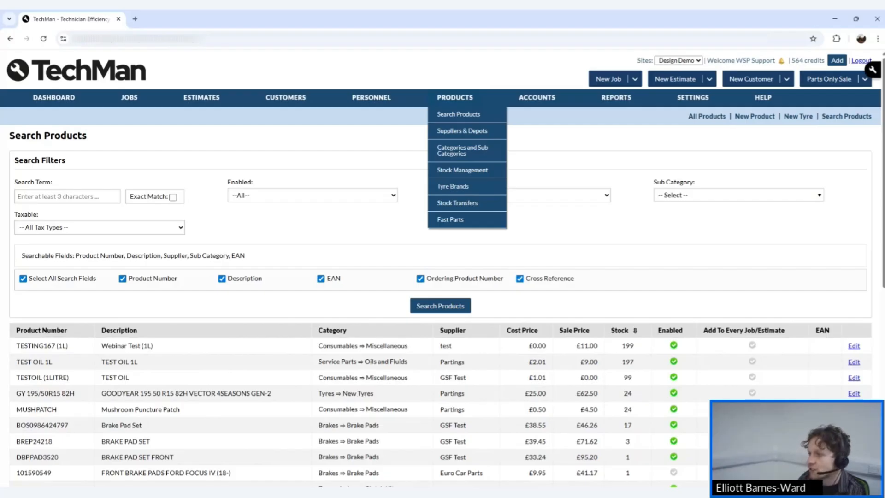
click(451, 113)
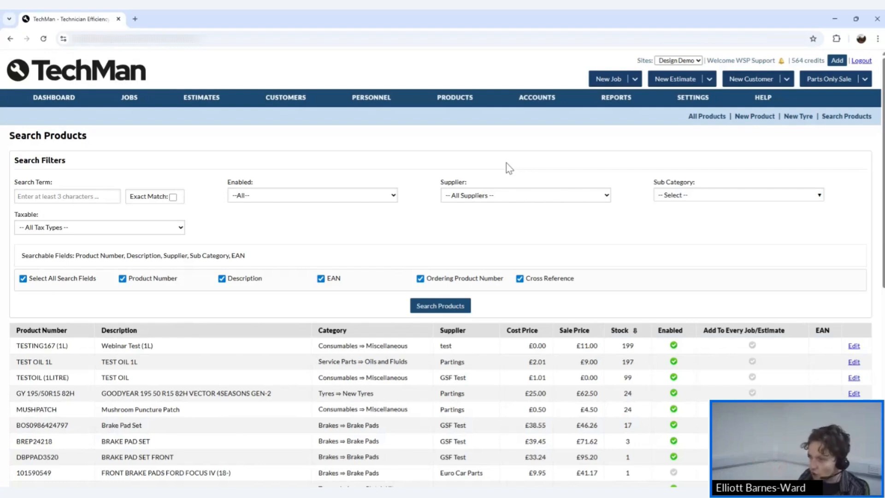
scroll(569, 238, down, 4)
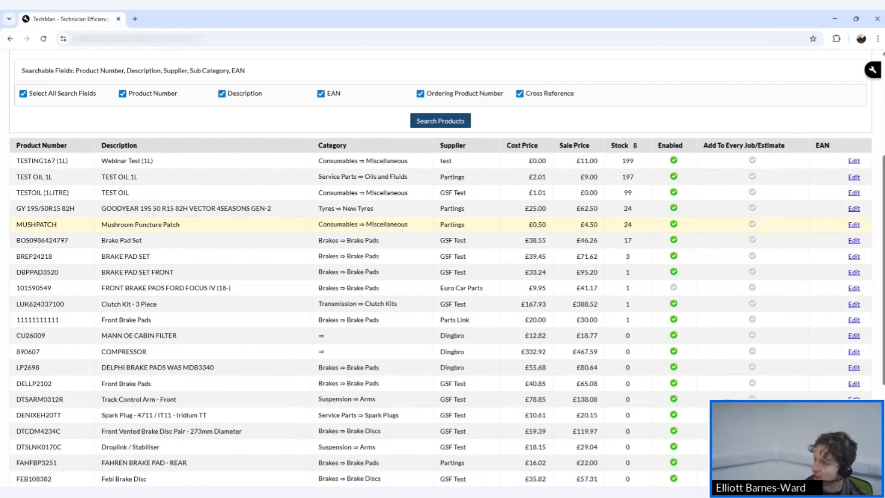
Open the General Settings page from the Settings menu.
scroll(576, 218, up, 4)
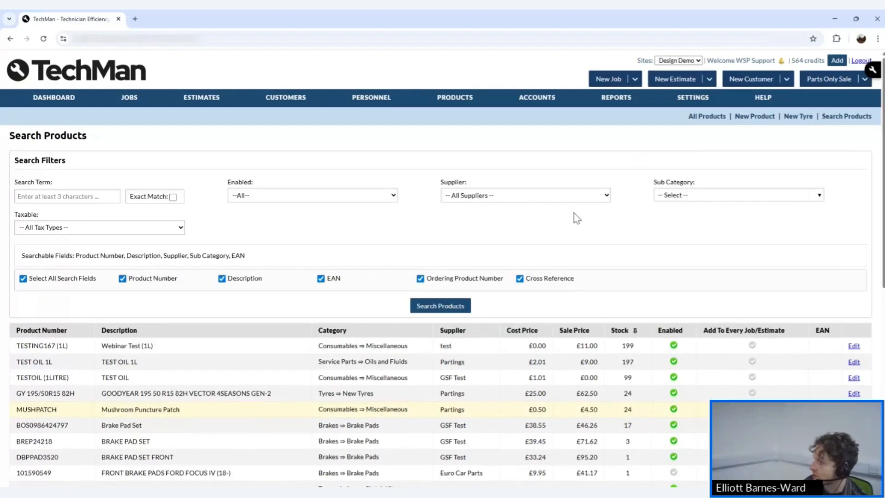
mouse_move(692, 97)
scroll(719, 230, down, 3)
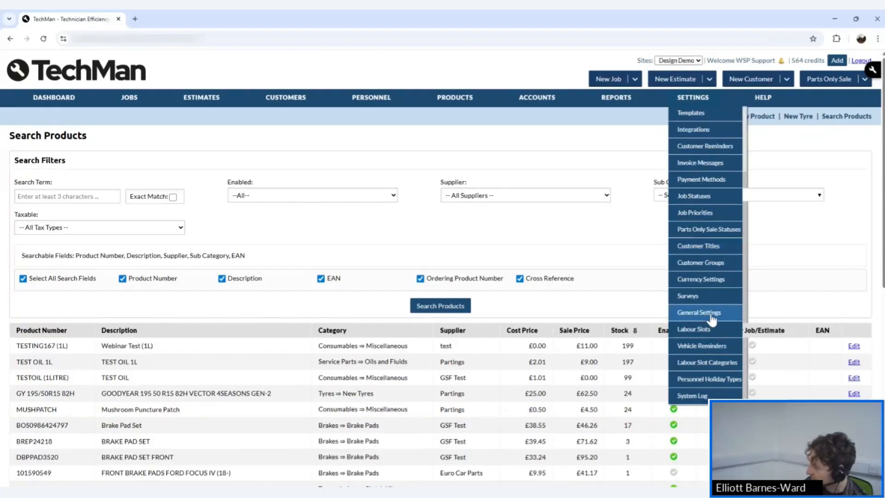
click(711, 316)
scroll(277, 337, down, 4)
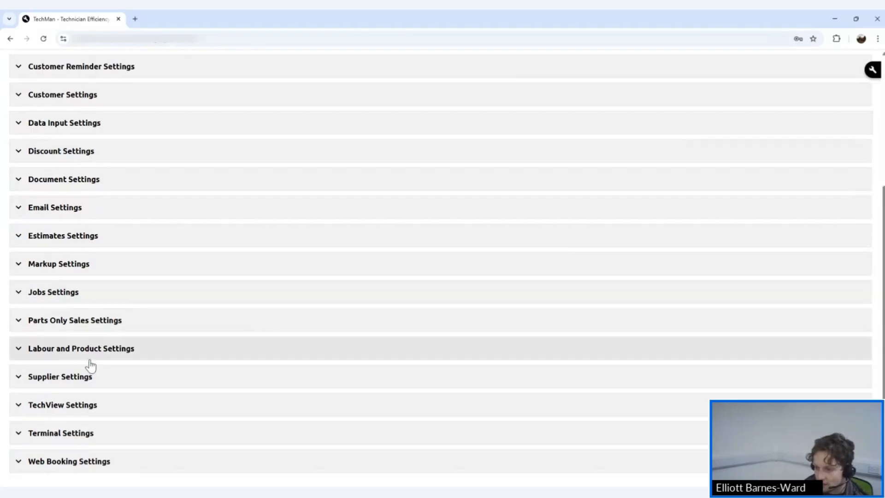
Set Default Product Tracking Type to Tracked, then back to Not Tracked, and save Labour and Product Settings.
click(89, 356)
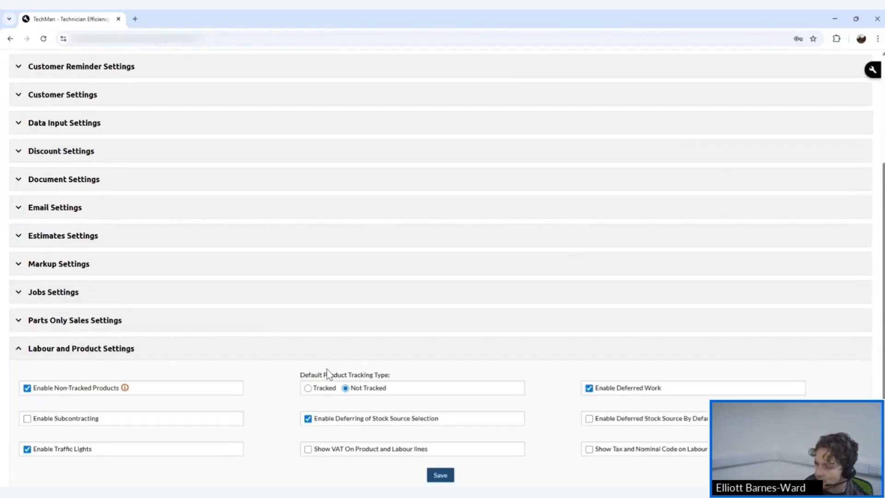
click(312, 390)
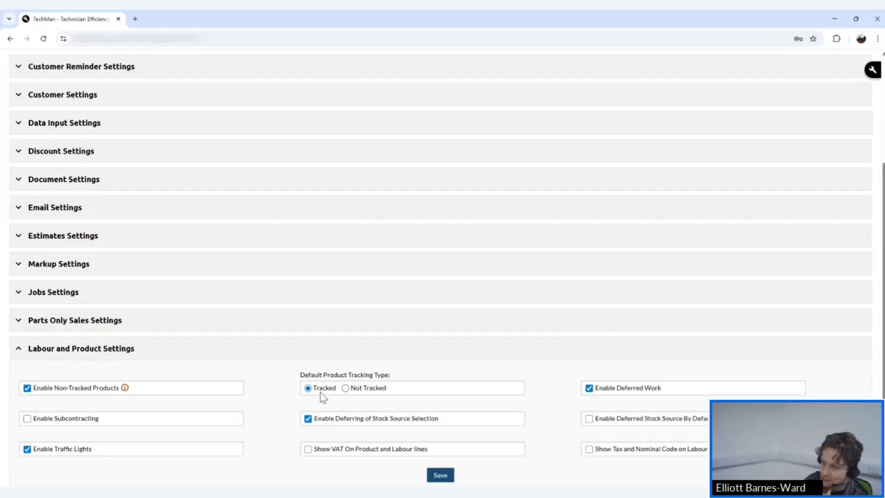
click(347, 388)
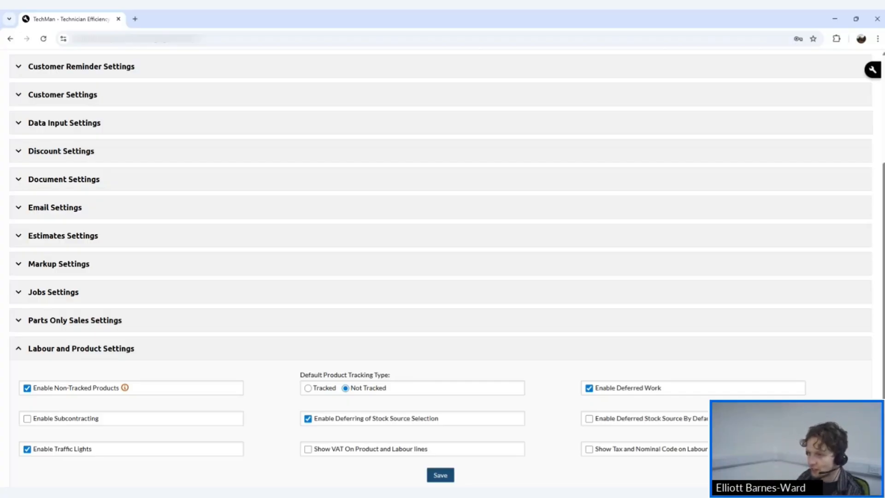
scroll(380, 394, up, 4)
scroll(463, 428, down, 7)
click(444, 341)
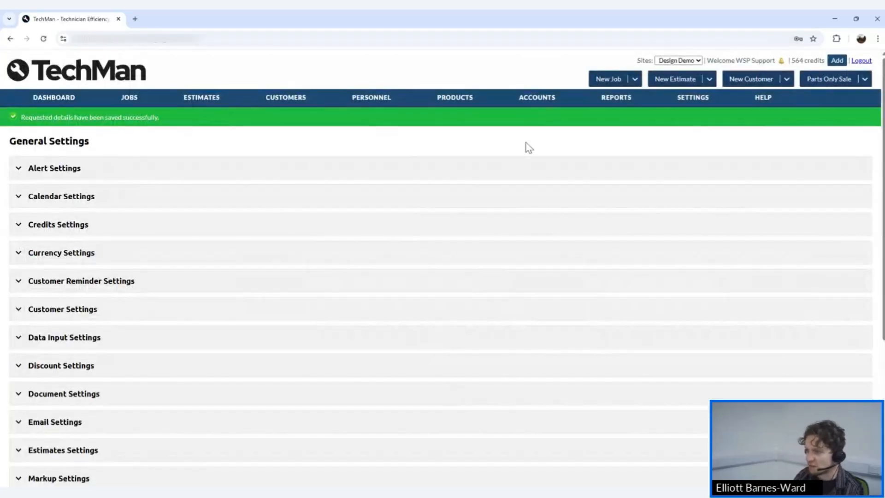
Open product TESTING167 (1L), the Webinar Test item with 199 in stock, for editing.
mouse_move(462, 111)
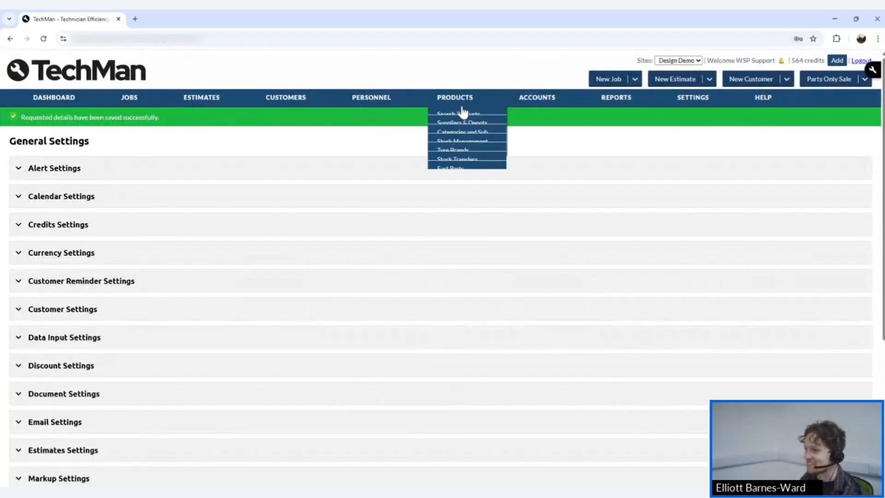
click(448, 117)
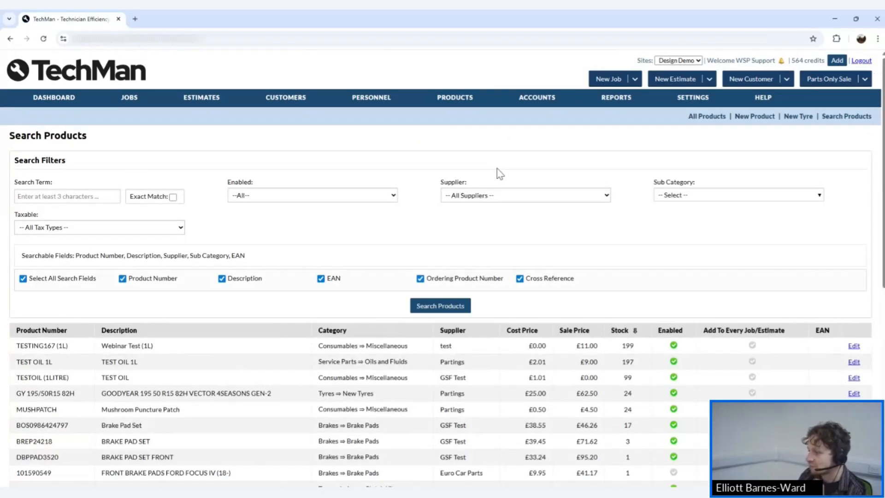
scroll(640, 269, down, 4)
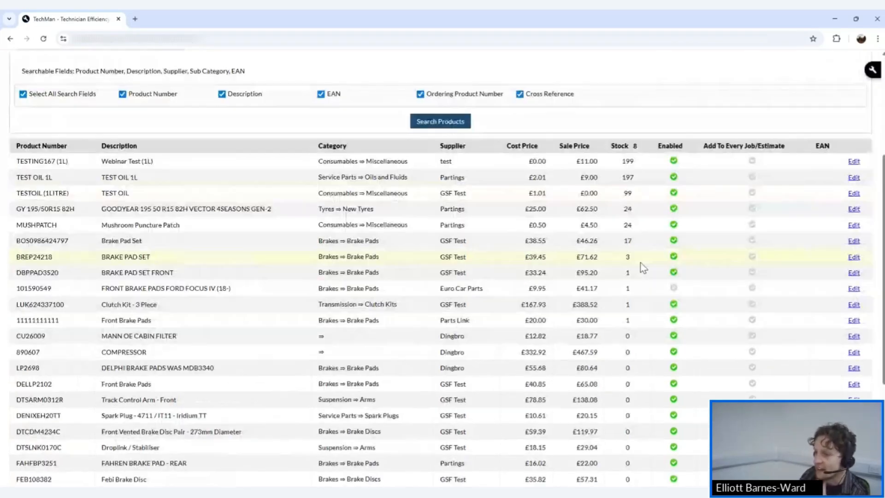
scroll(640, 270, up, 1)
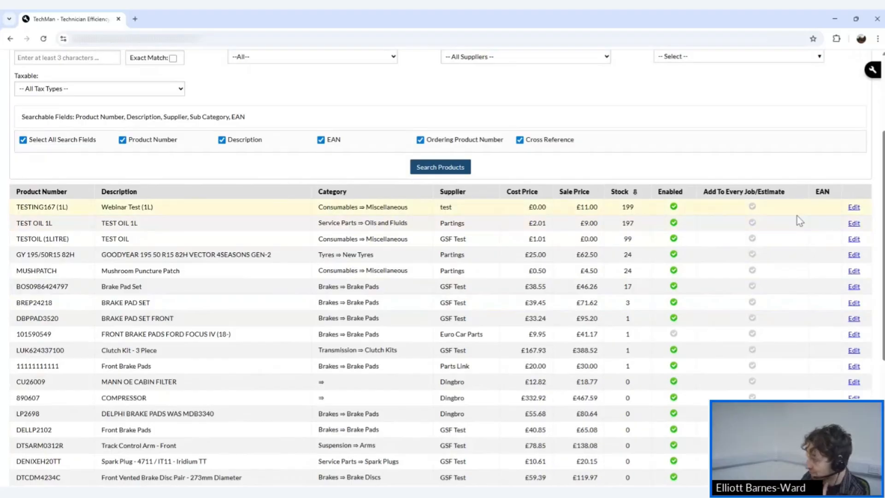
click(853, 208)
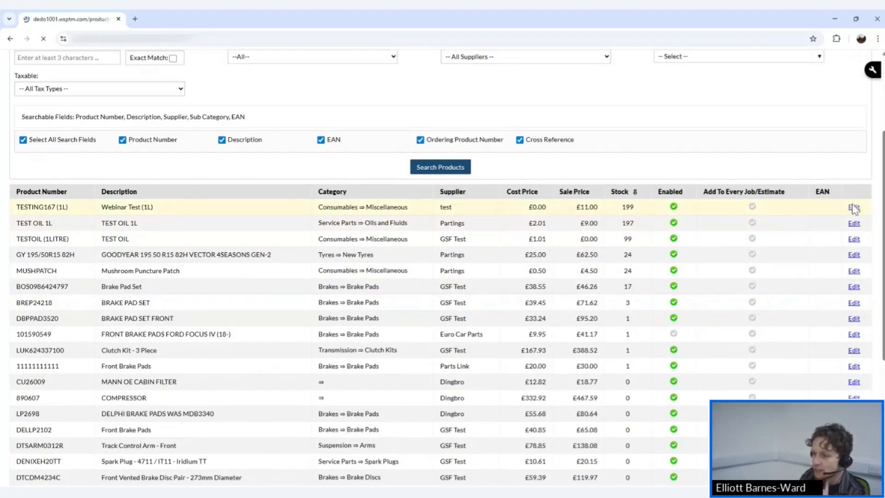
scroll(357, 237, down, 3)
scroll(357, 237, up, 2)
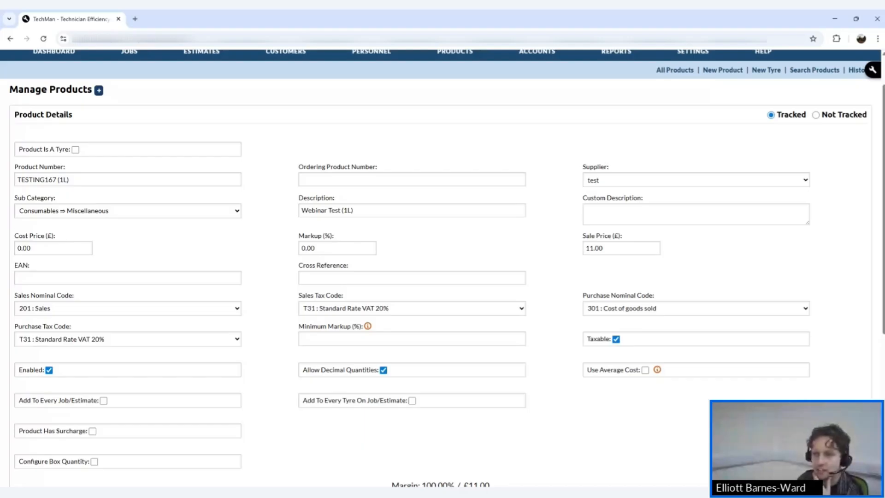
Duplicate the product tab and open Search Products in the new tab.
right_click(91, 18)
click(152, 73)
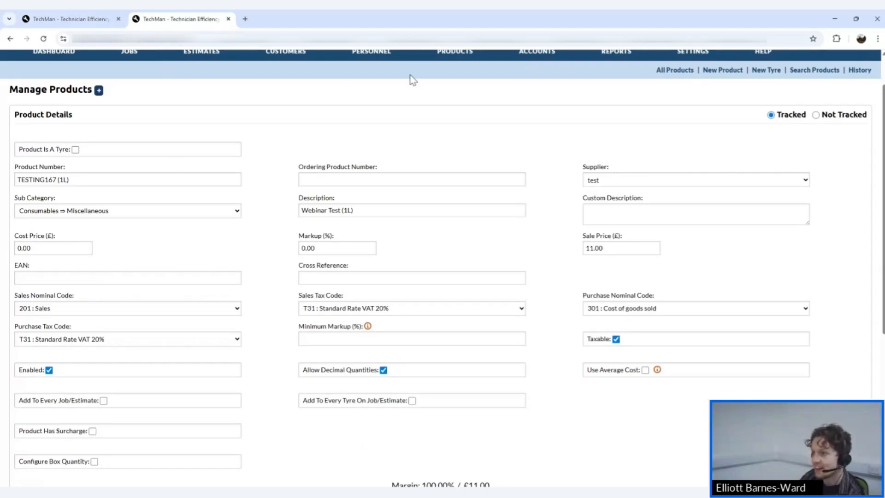
scroll(428, 75, up, 1)
mouse_move(460, 101)
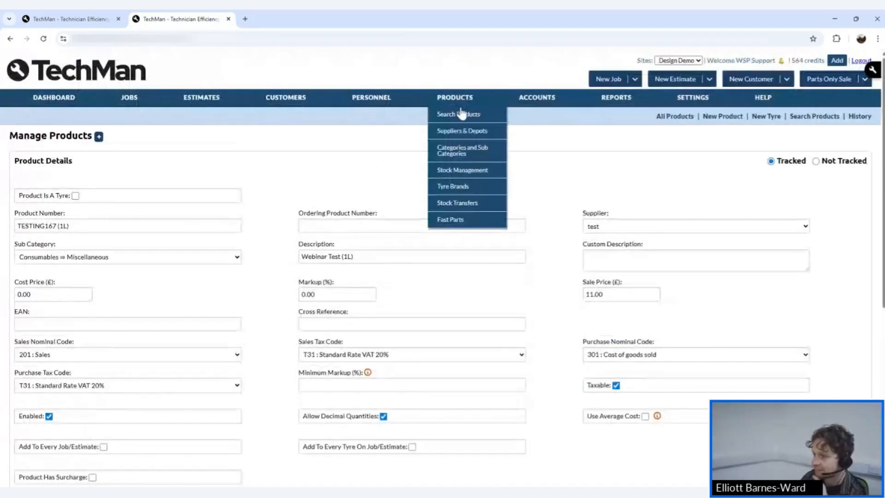
click(459, 115)
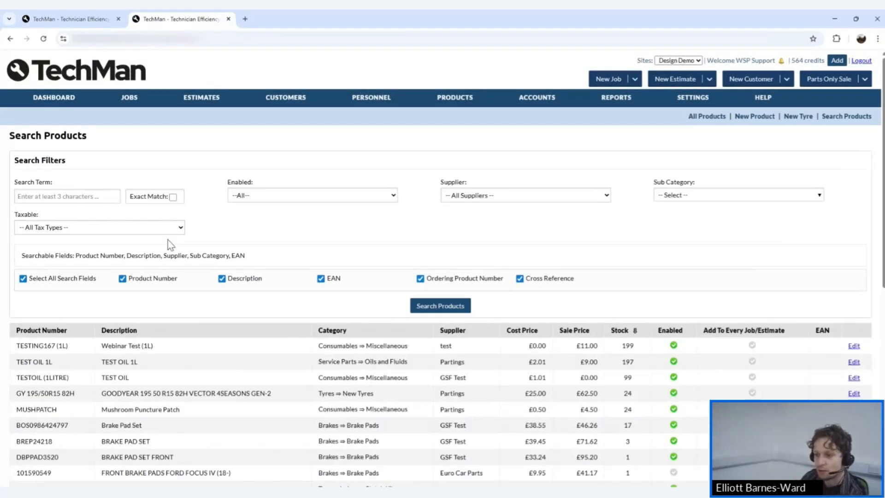
scroll(96, 388, down, 1)
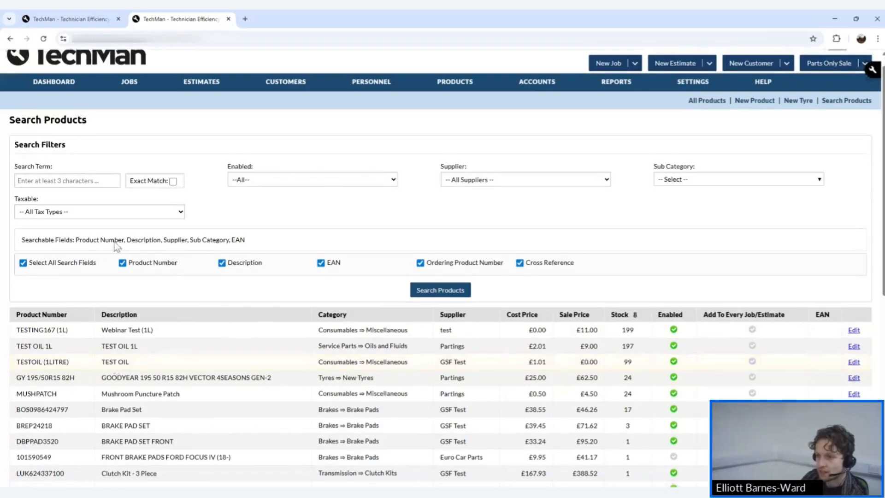
scroll(118, 240, up, 1)
Search for 'webinar' and open the TESTING167 Webinar Test product for editing.
click(87, 197)
text(webinar)
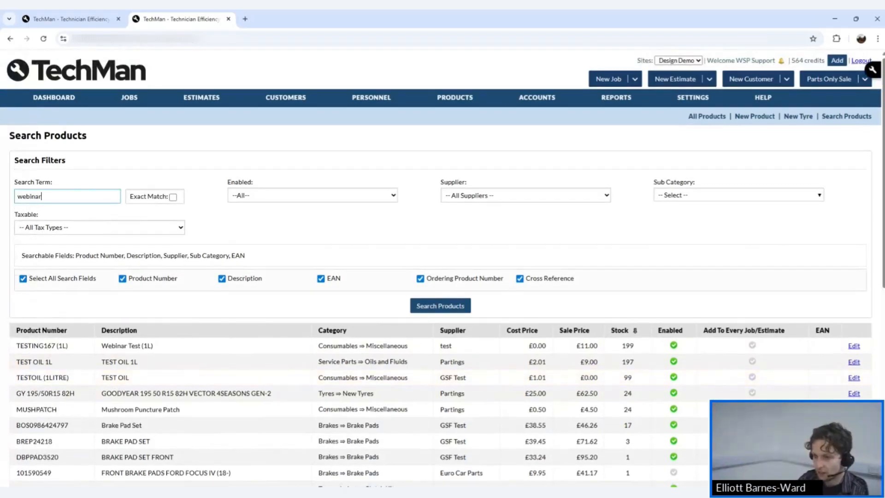
key(Return)
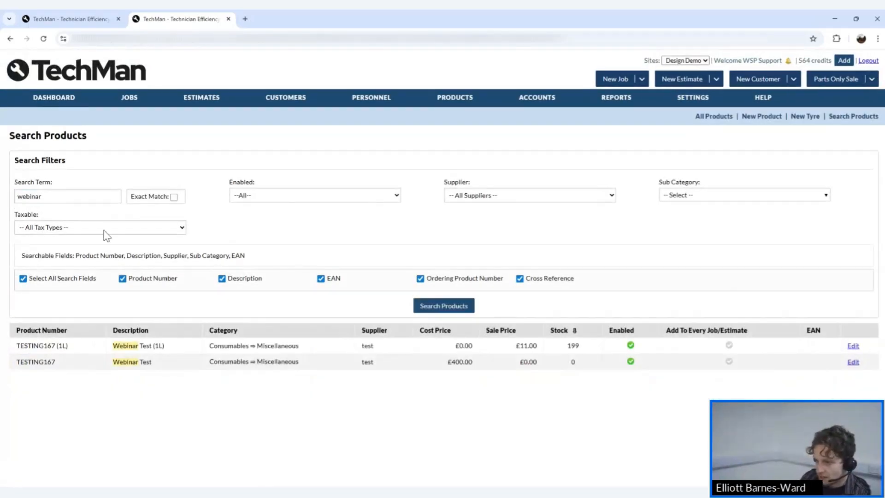
click(75, 14)
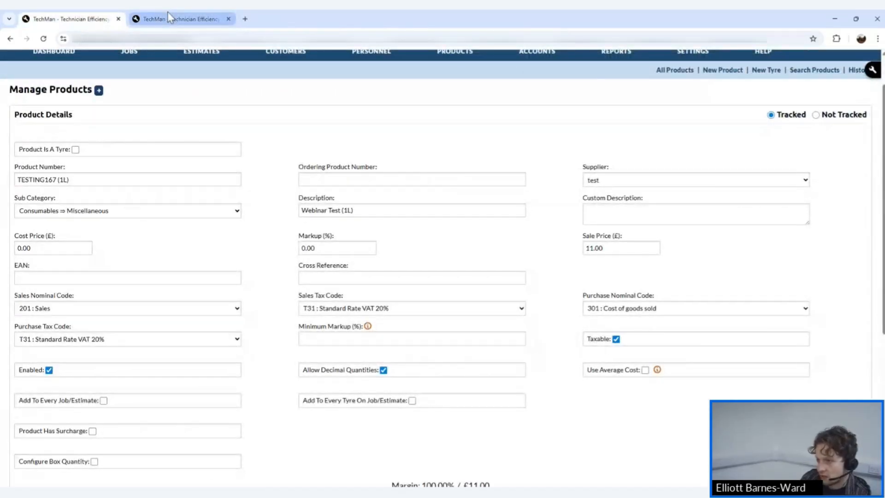
click(156, 17)
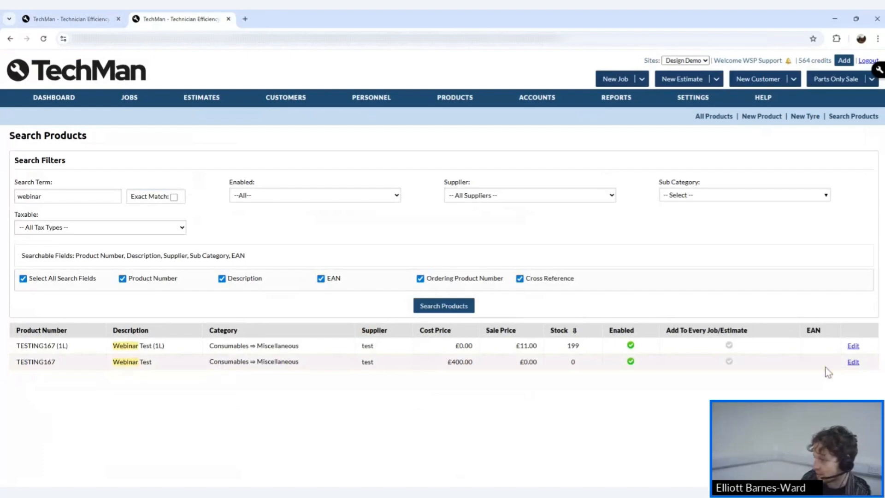
click(853, 362)
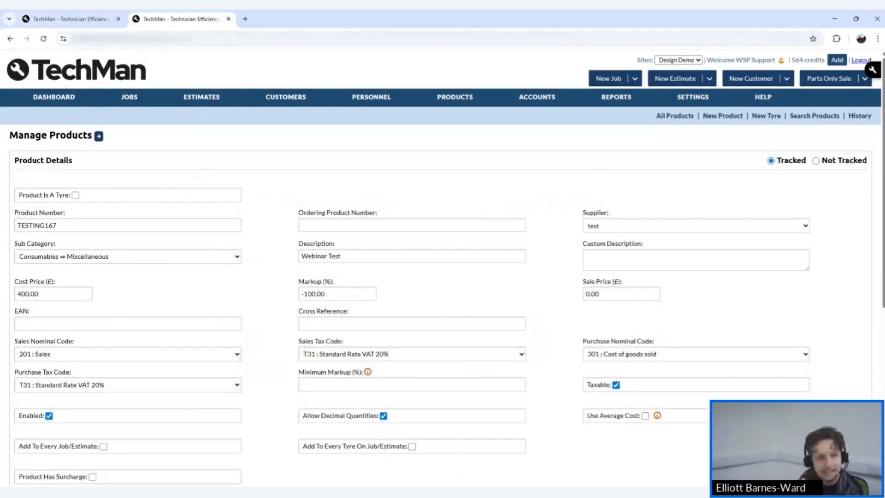
scroll(443, 267, down, 1)
scroll(472, 259, up, 1)
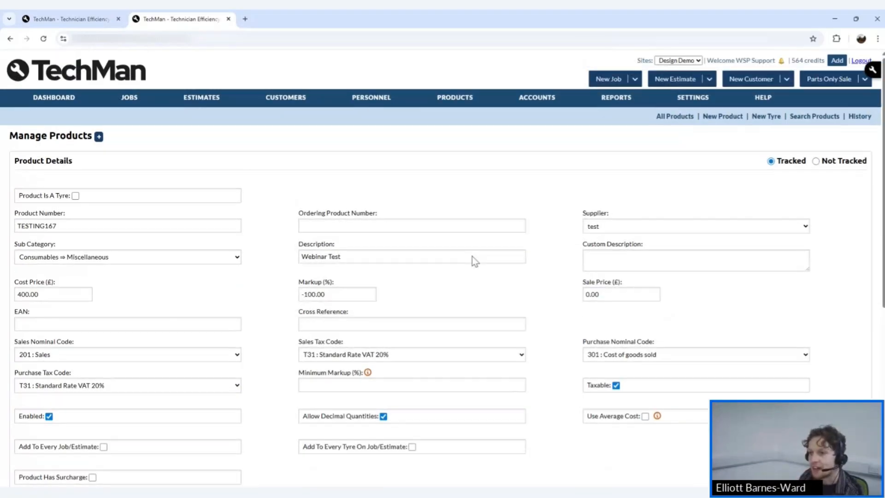
click(70, 10)
scroll(180, 126, down, 2)
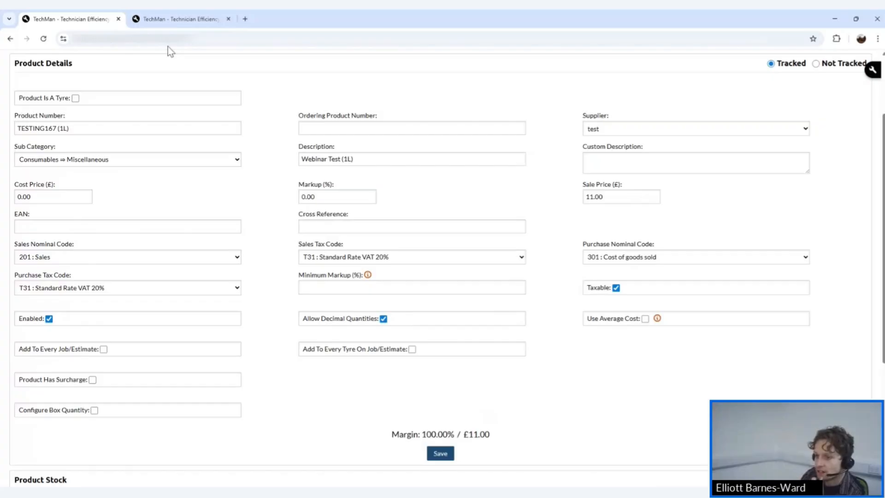
scroll(168, 47, up, 1)
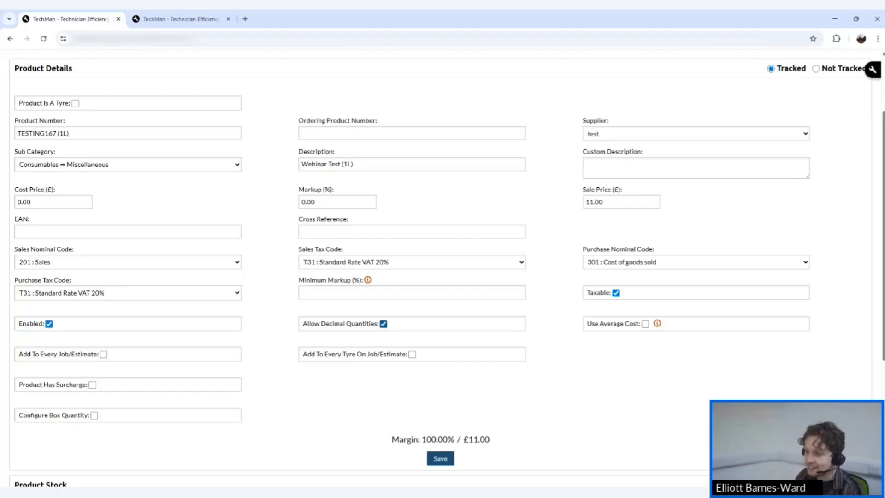
scroll(364, 184, up, 1)
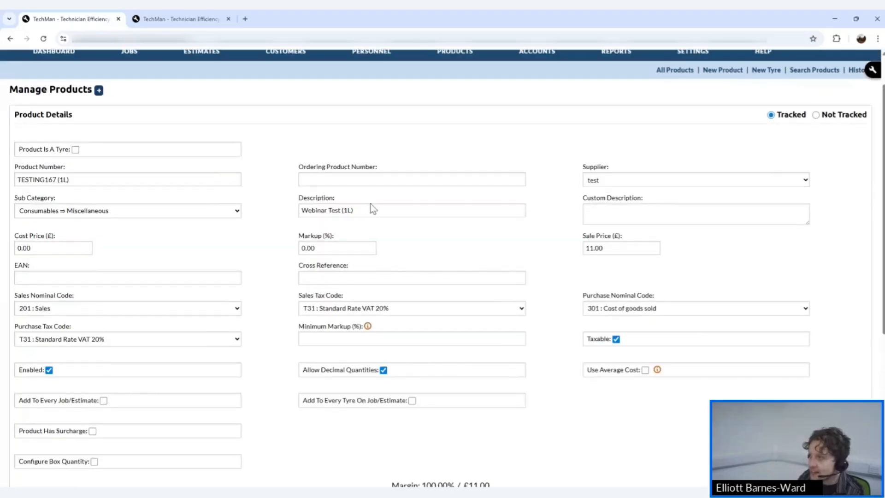
scroll(350, 184, down, 1)
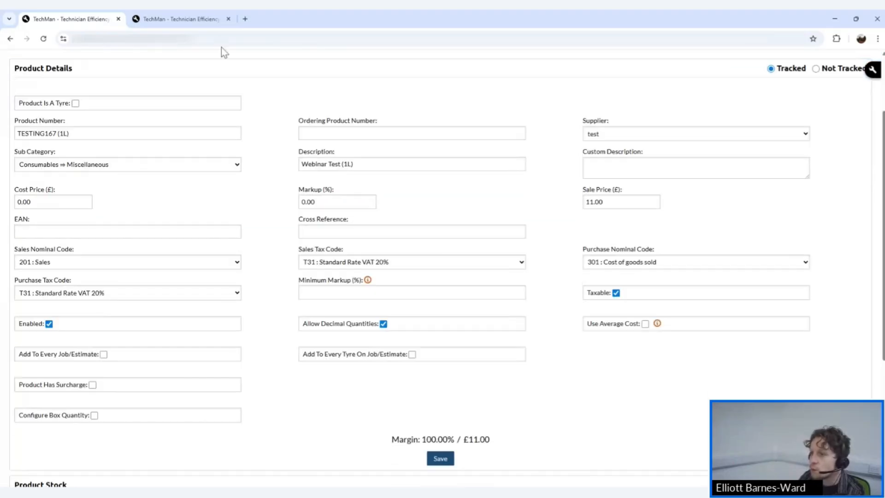
In the bulk TESTING167 tab, change the product number to TESTING167 (BARREL).
click(190, 21)
scroll(138, 195, down, 1)
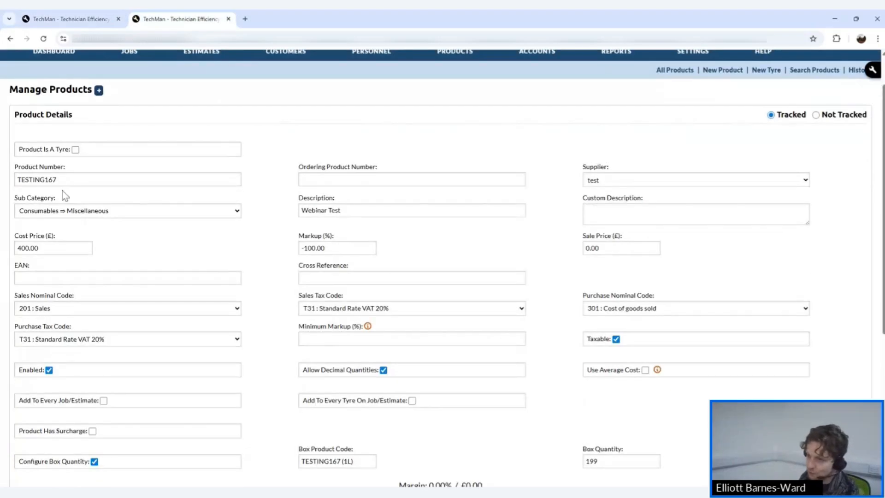
click(65, 182)
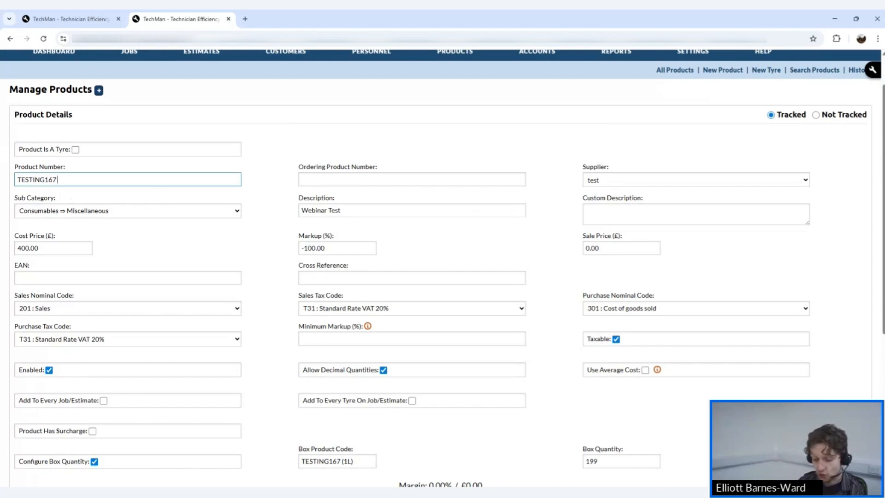
text((BA)
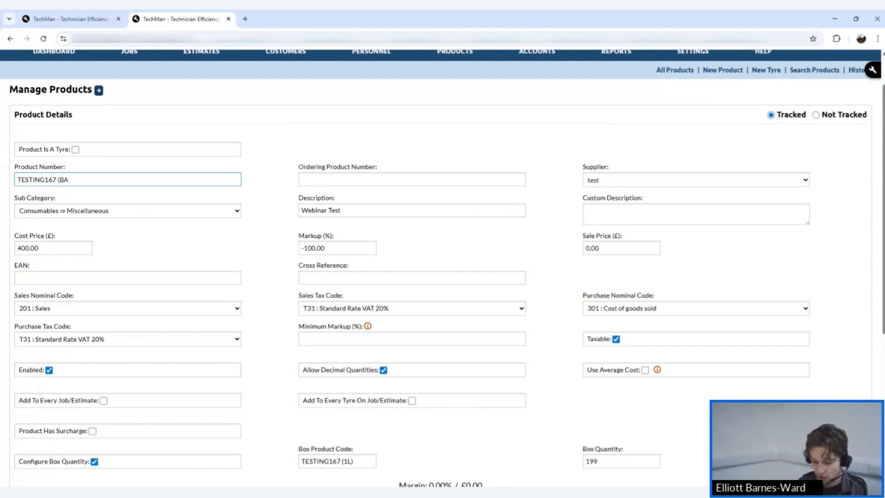
text(RREL)
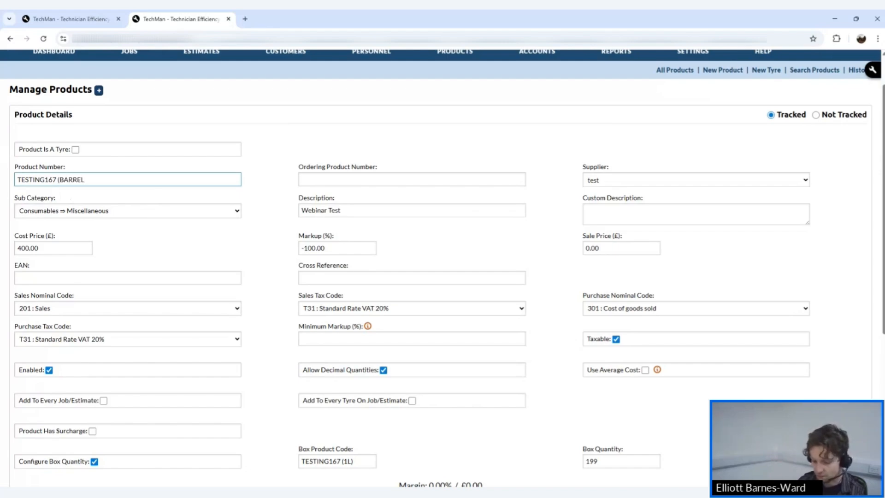
text(L))
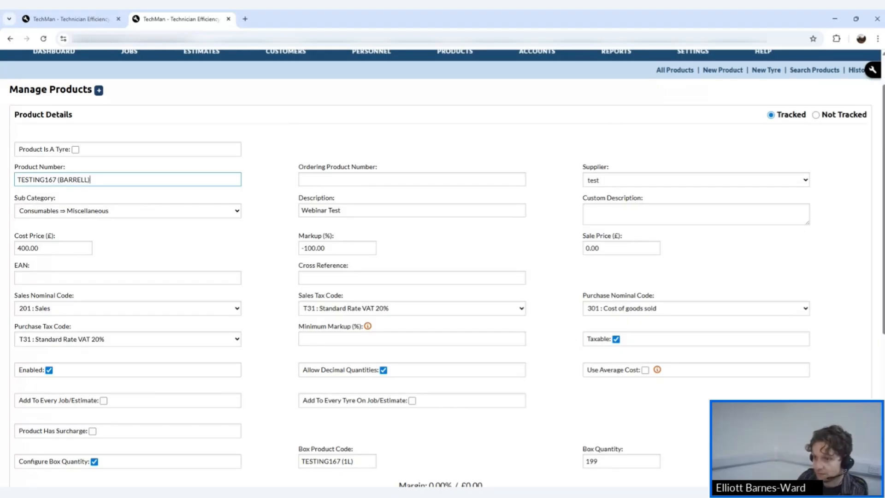
key(Left)
key(Left)
key(BackSpace)
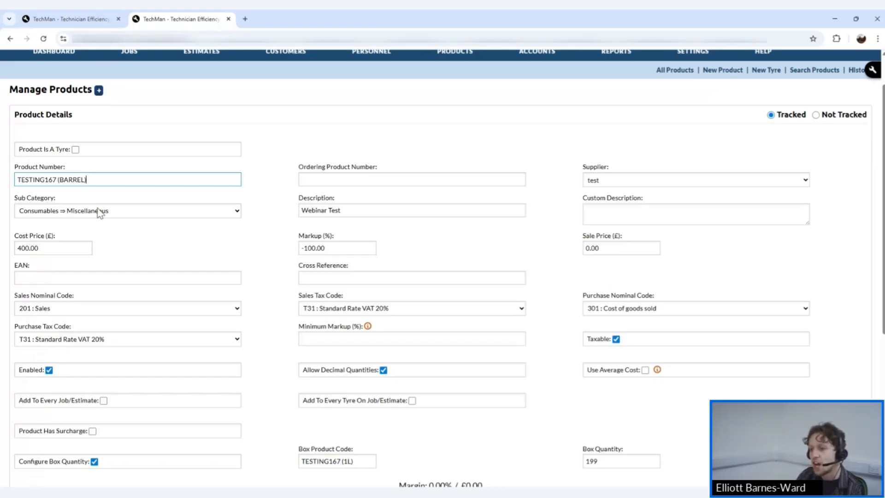
click(65, 242)
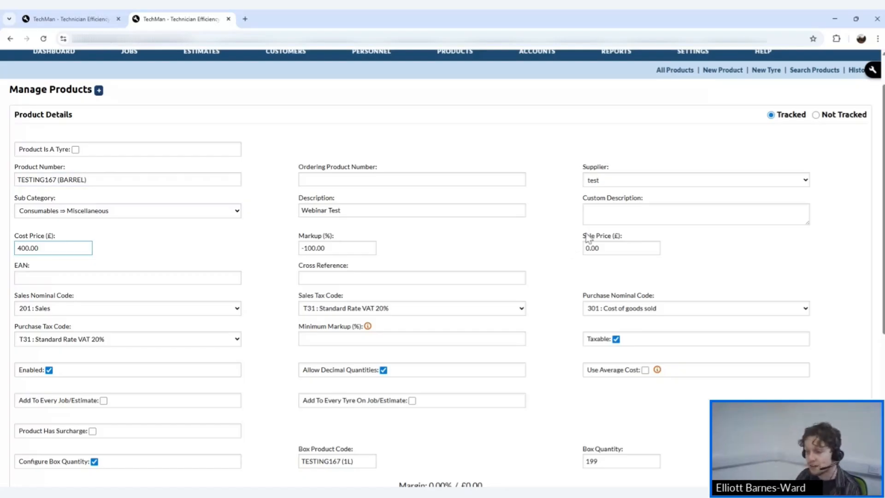
scroll(615, 219, down, 2)
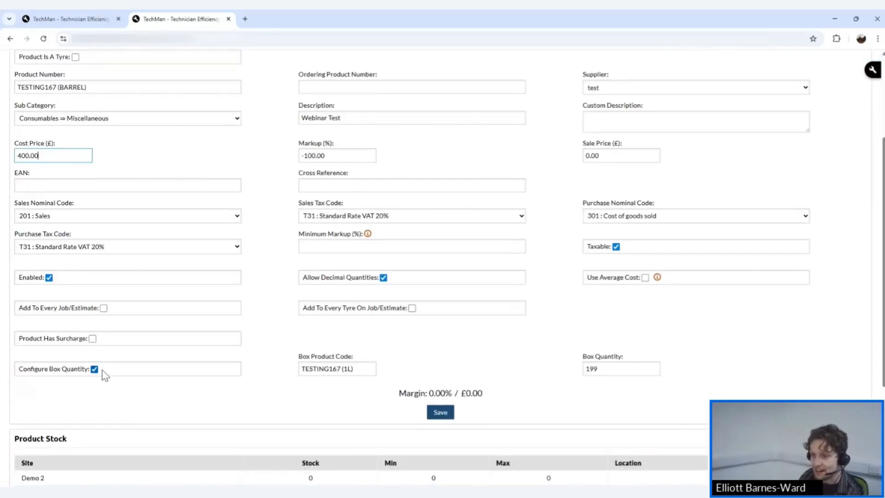
scroll(276, 357, down, 1)
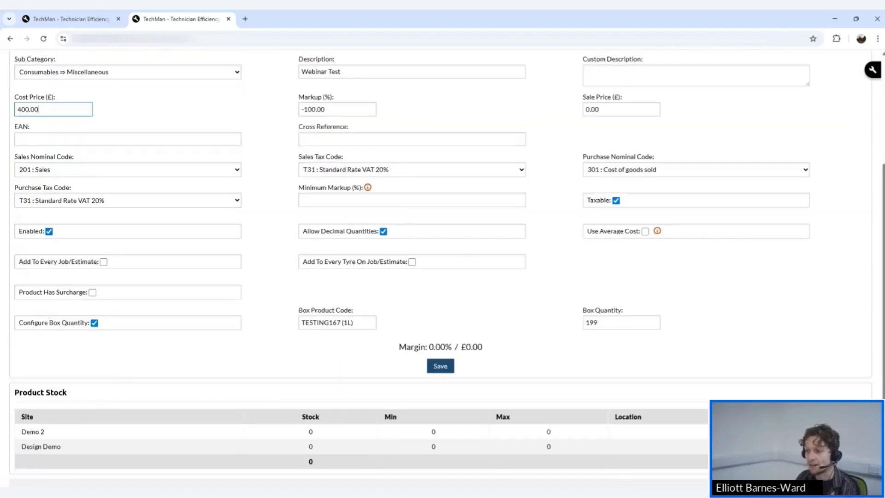
drag(353, 323, 294, 325)
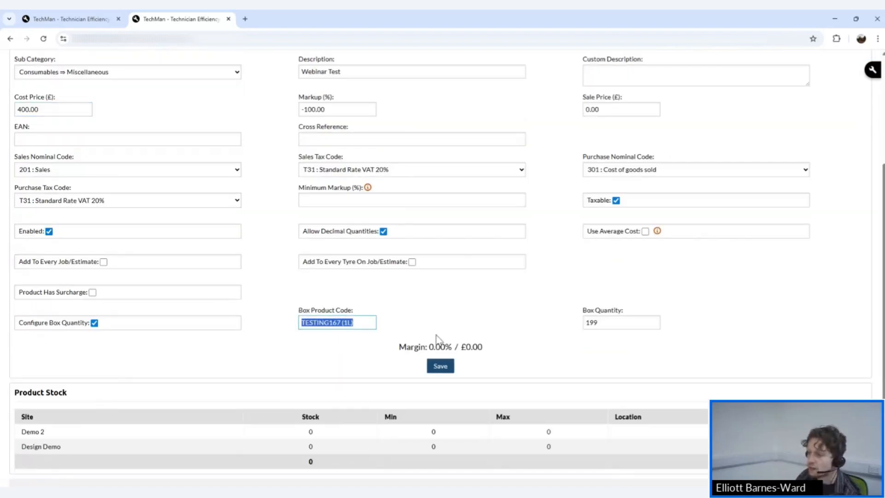
click(598, 322)
drag(597, 323, 582, 324)
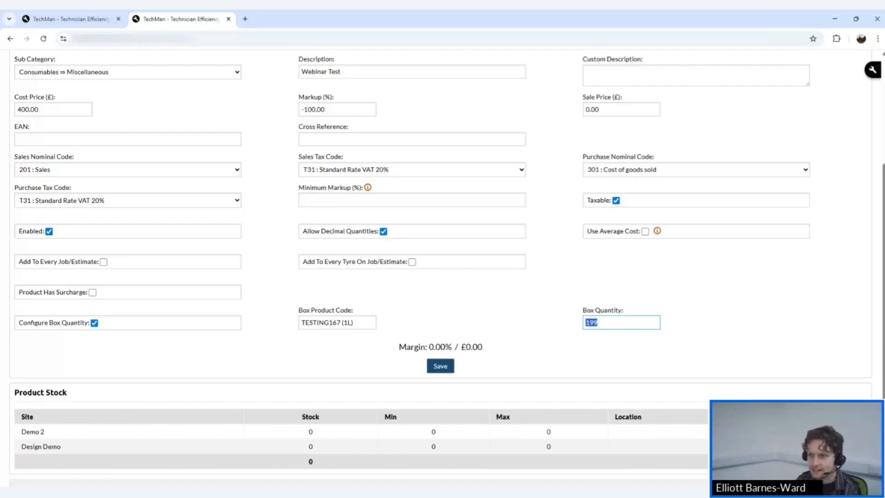
scroll(644, 333, up, 5)
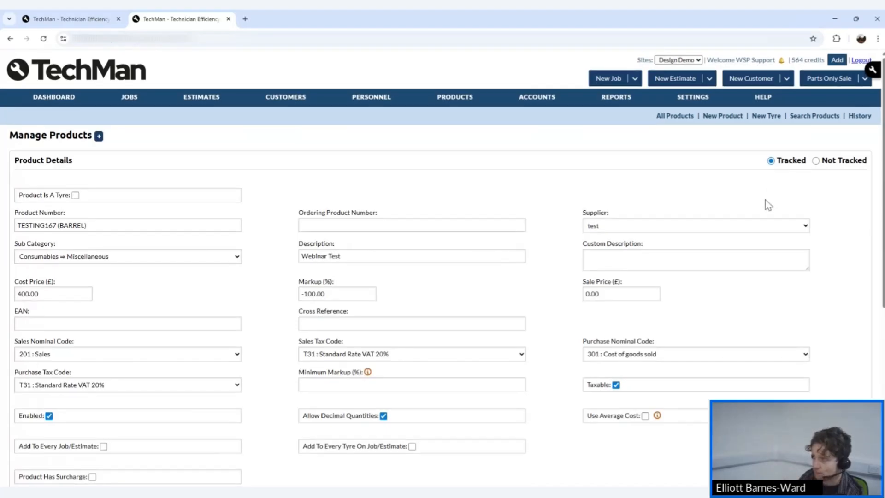
scroll(766, 201, down, 1)
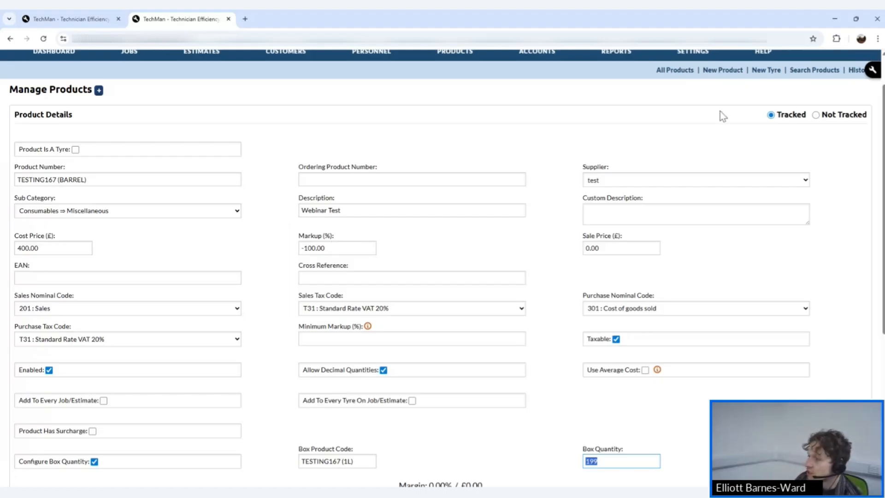
scroll(645, 332, up, 1)
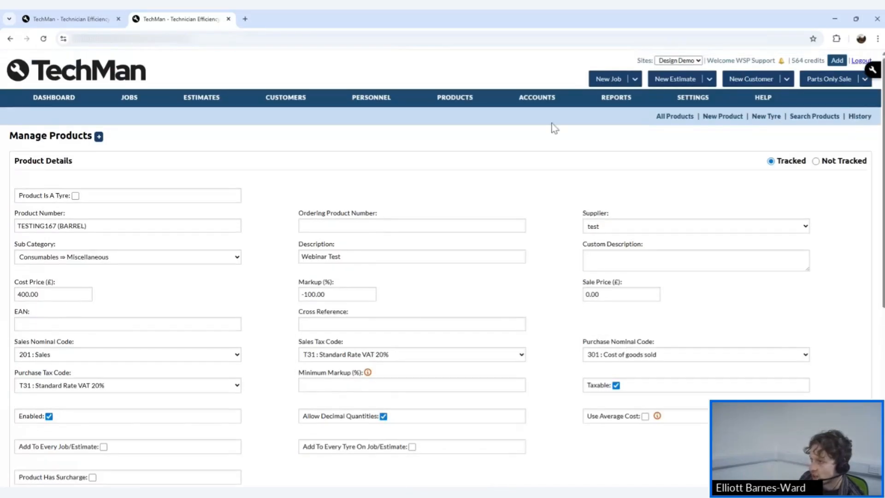
Save the barrel product's changes on leaving it, then open Products > Suppliers & Depots.
mouse_move(451, 97)
click(458, 118)
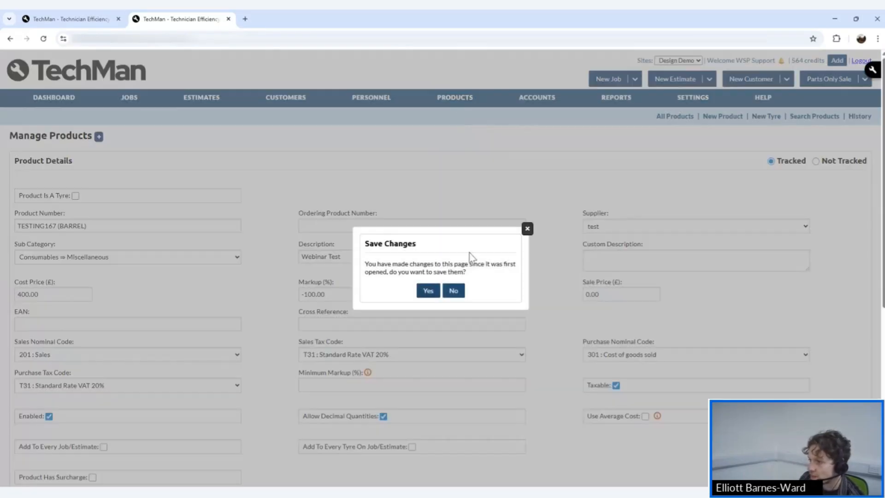
click(453, 293)
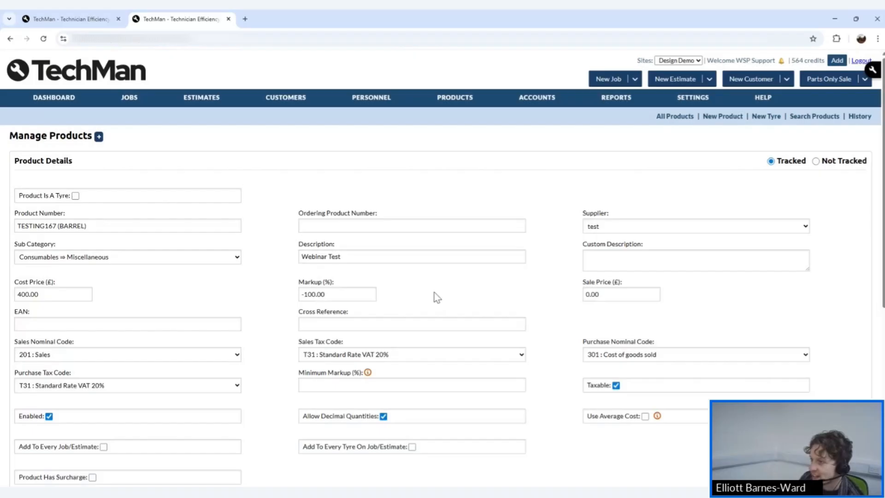
mouse_move(451, 134)
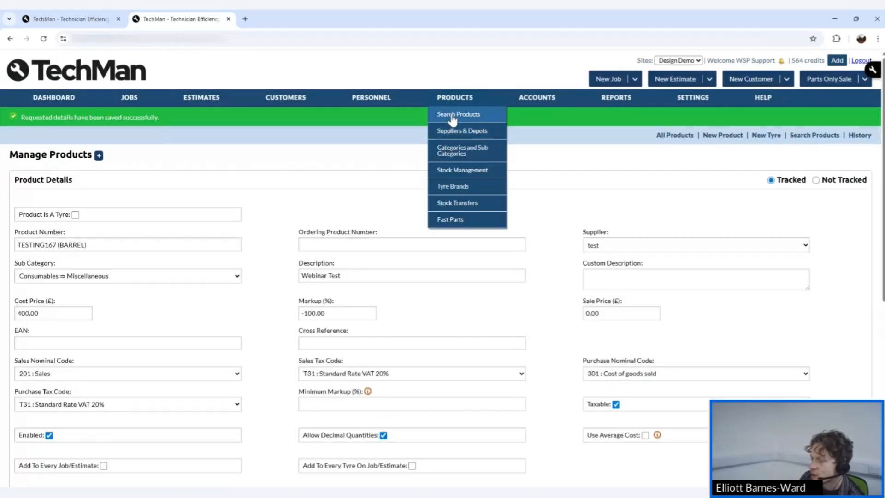
click(453, 133)
mouse_move(452, 138)
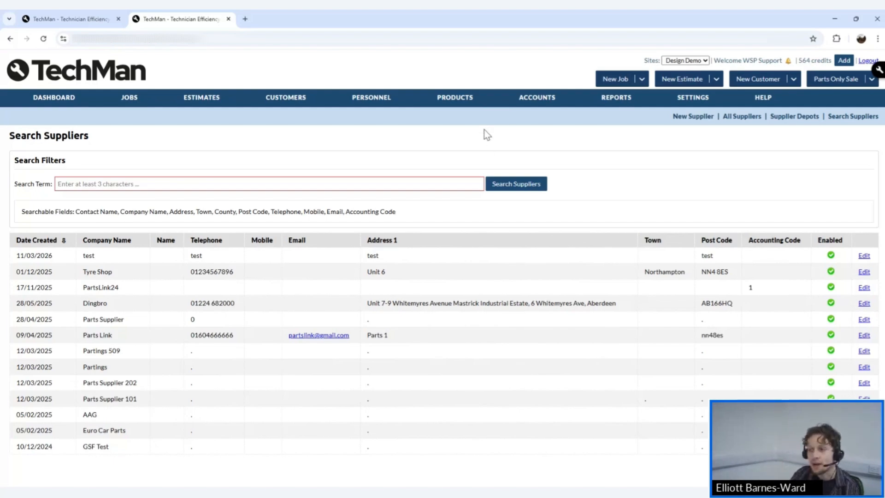
Show the All Suppliers list with its 13 enabled suppliers.
mouse_move(455, 98)
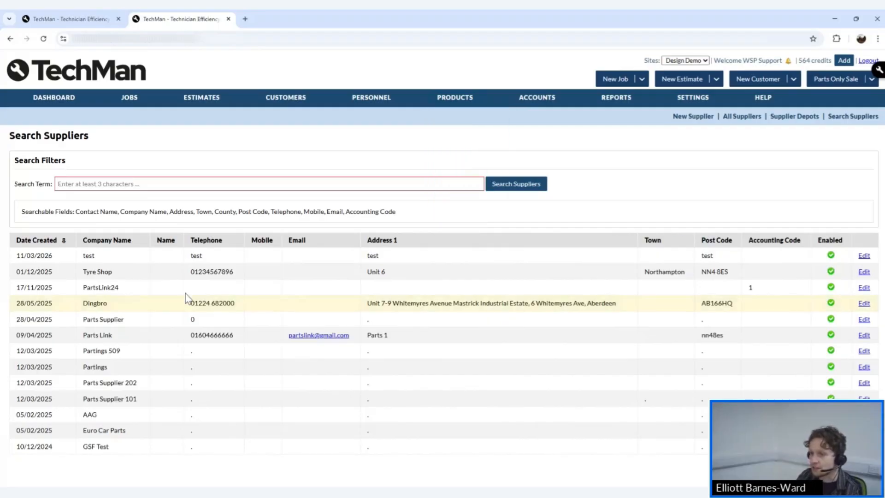
click(732, 118)
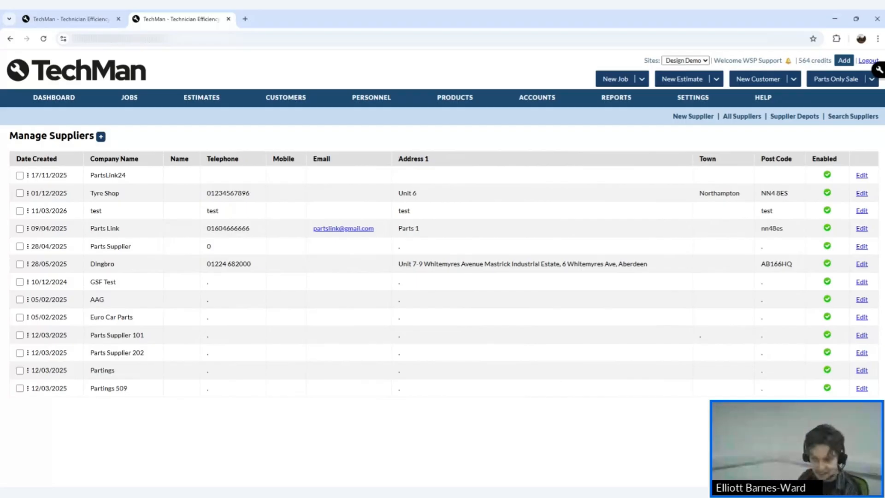
Start supplier Webinar Example Ltd with '.' for address and post code and telephone 0.
click(101, 137)
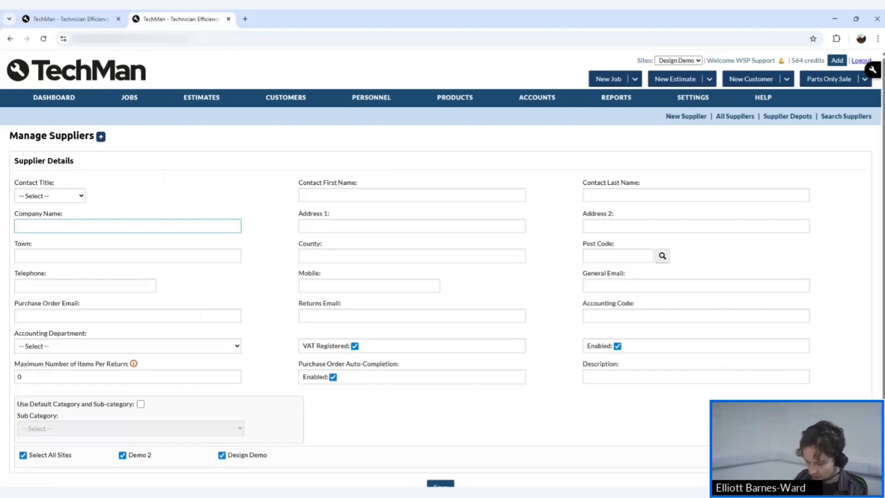
text(W)
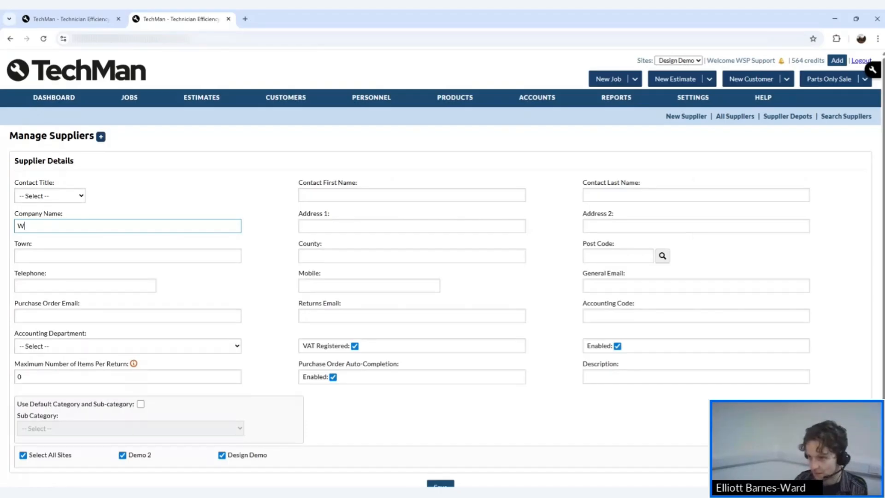
text(ebinar )
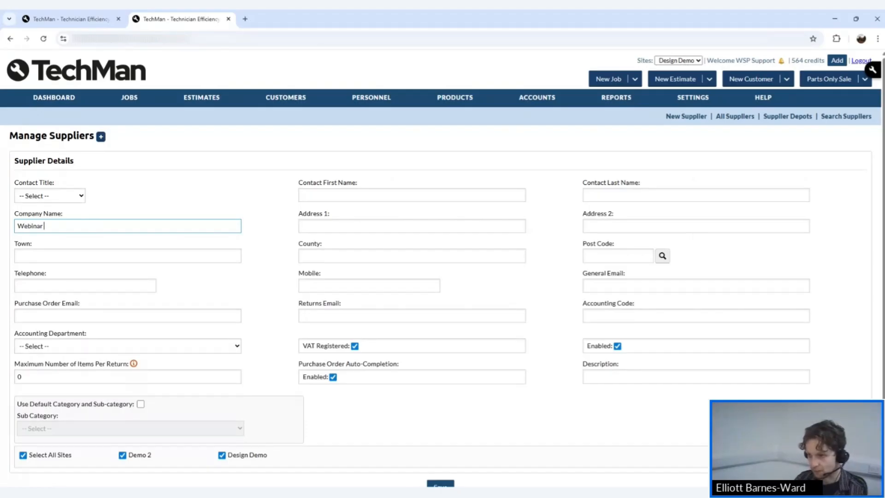
text(Examp)
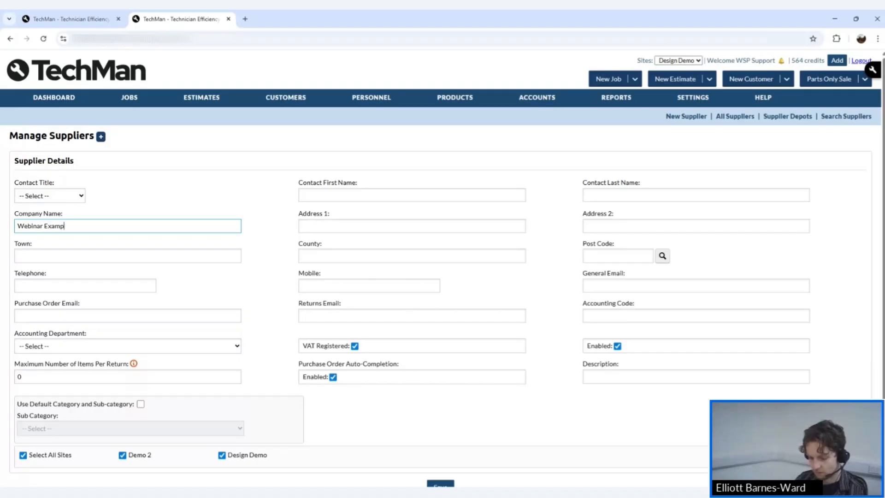
text(le Ltd)
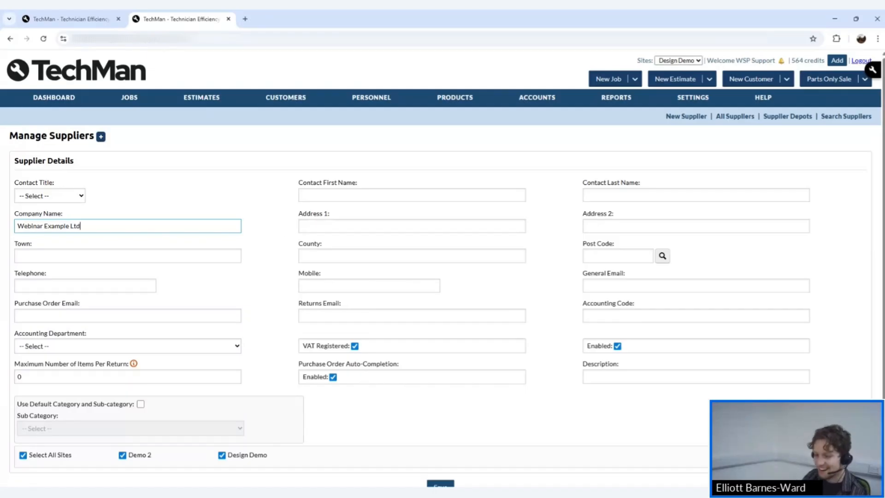
key(Tab)
click(594, 256)
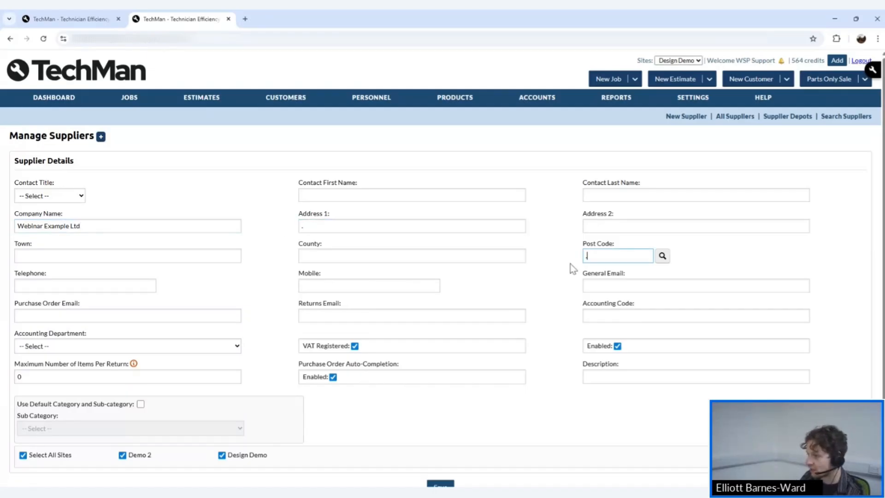
click(115, 286)
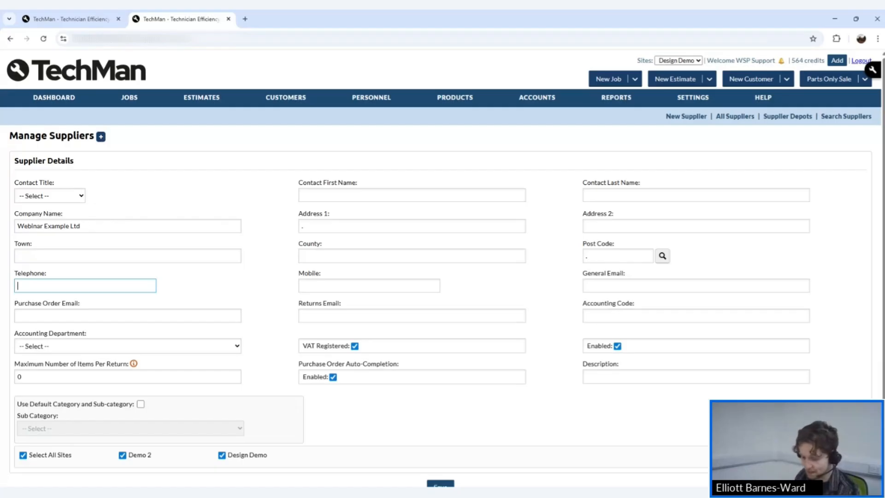
text(0)
click(265, 290)
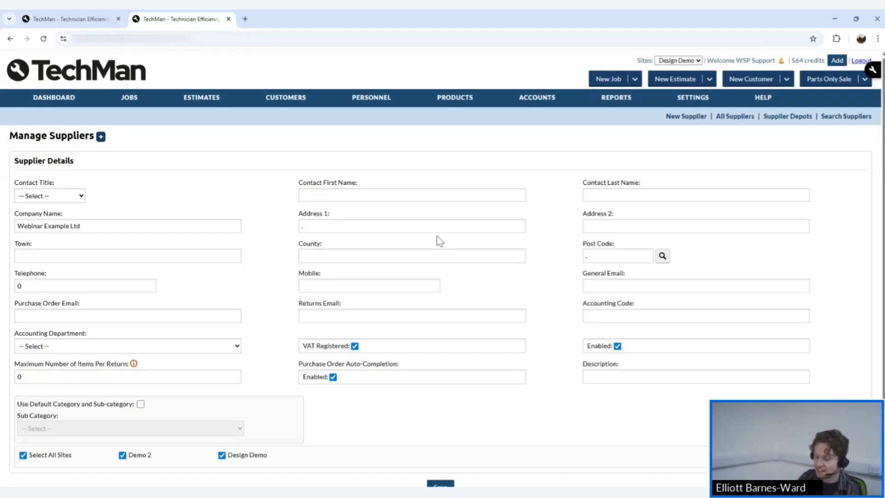
scroll(437, 235, down, 1)
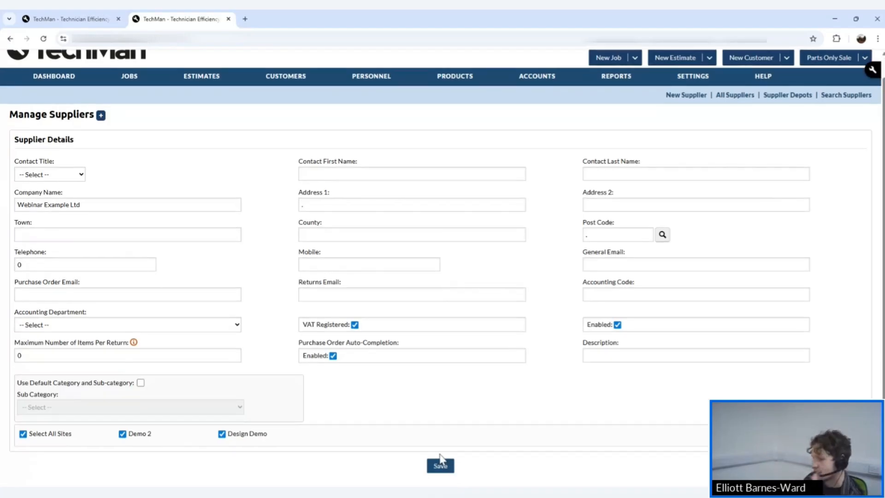
Save Webinar Example Ltd and view the All Suppliers list, now holding 14 suppliers.
click(433, 466)
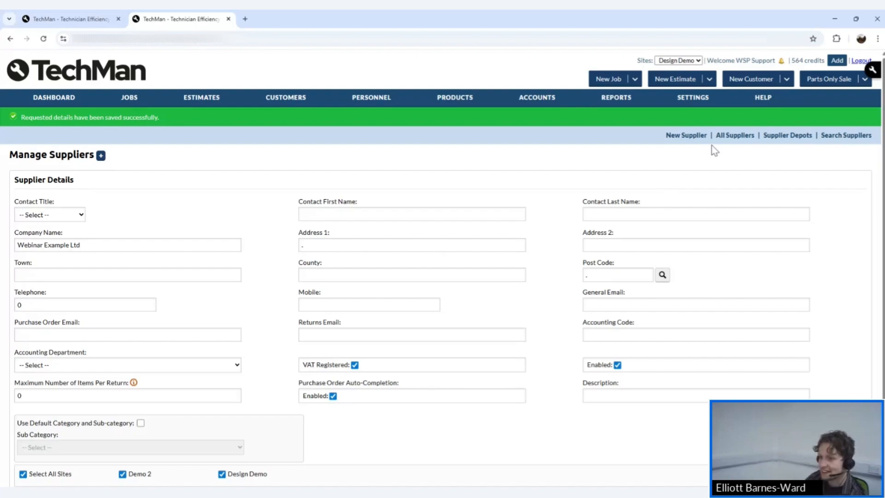
scroll(576, 299, down, 1)
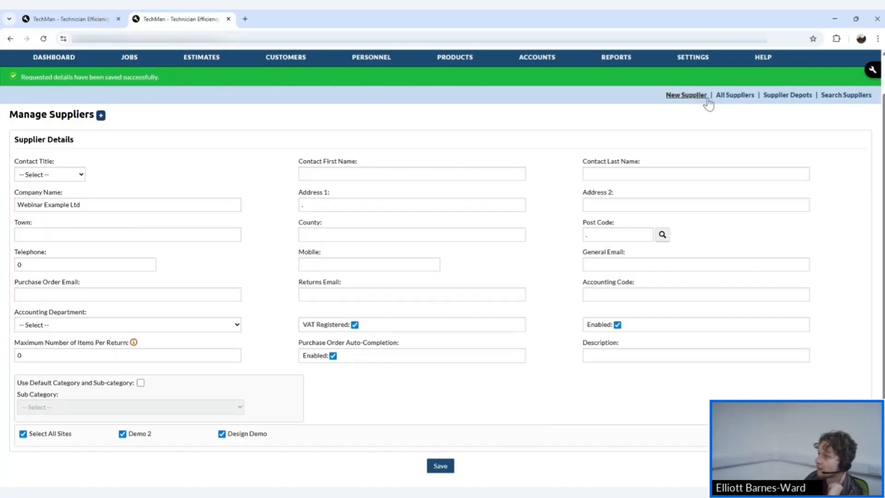
click(687, 95)
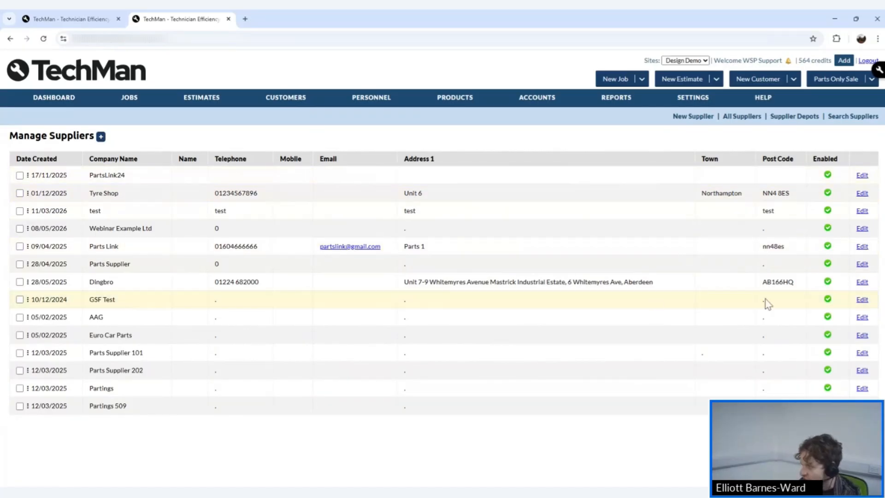
Start a new supplier record with the company name Delete able Supplier.
click(100, 137)
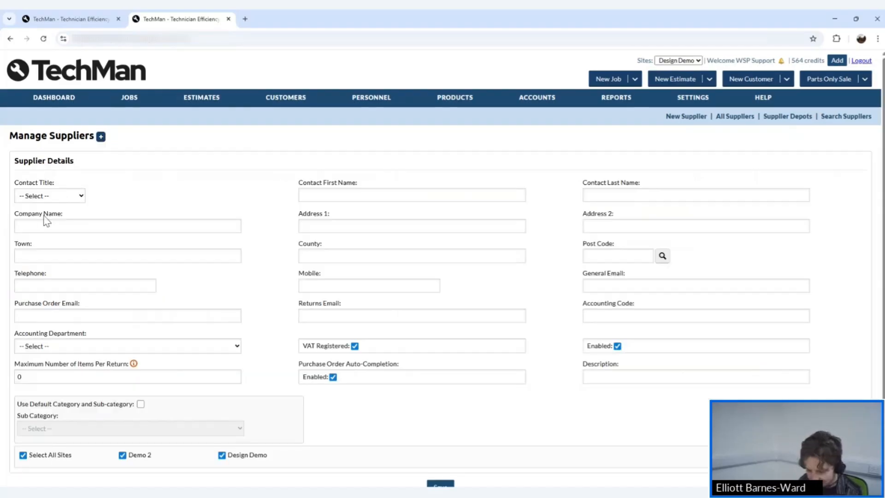
click(45, 225)
text(T)
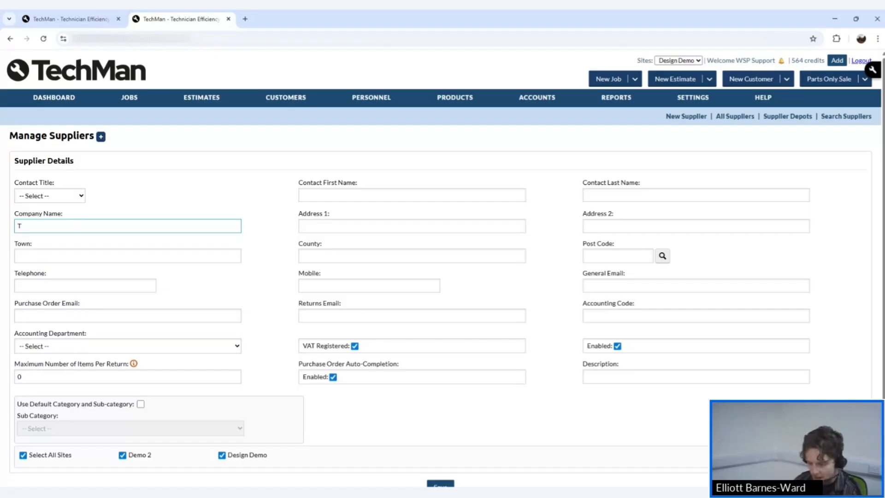
key(BackSpace)
text(Del)
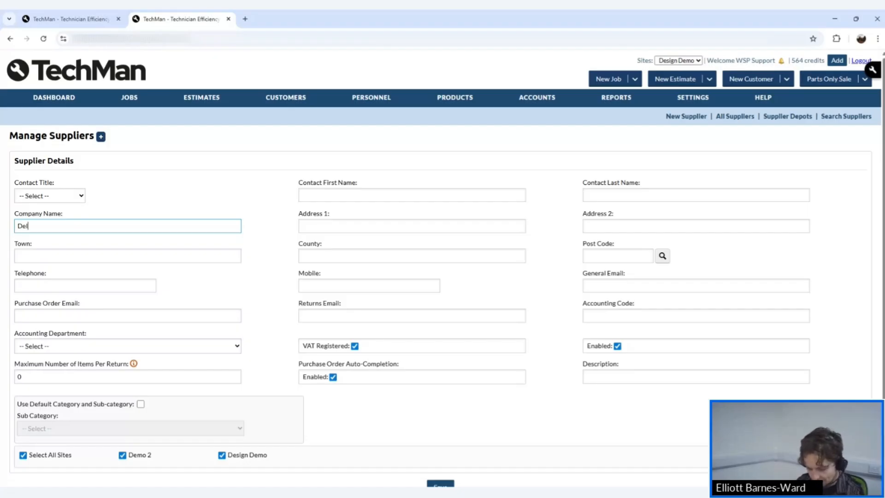
text(eteable Supplier)
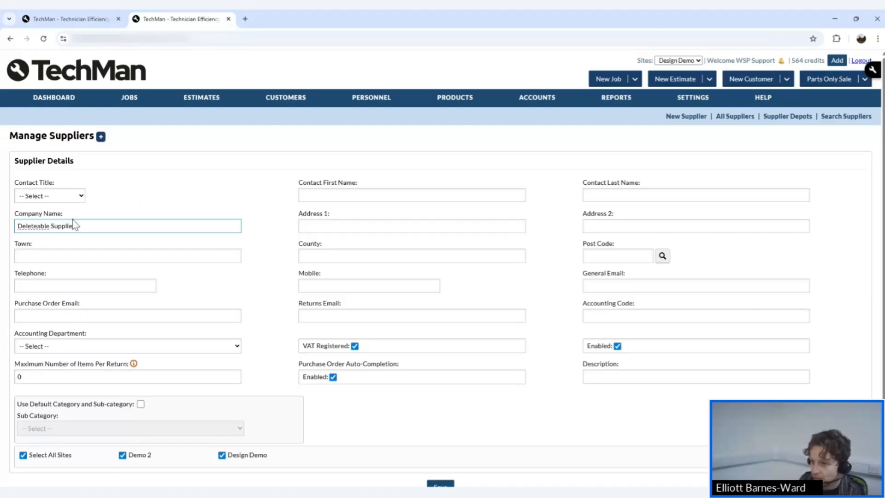
double_click(33, 226)
click(36, 226)
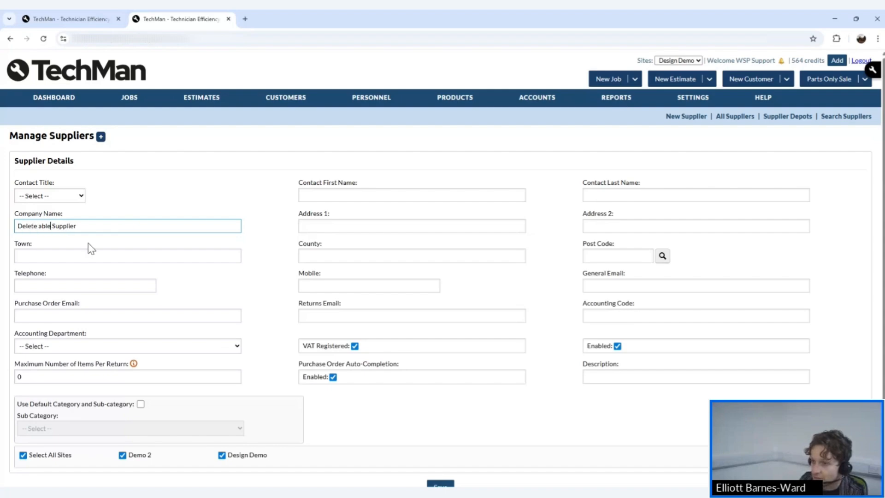
Enter '.' for Address 1 and Post Code, telephone 0, save, and view all 15 suppliers.
key(Tab)
text(.)
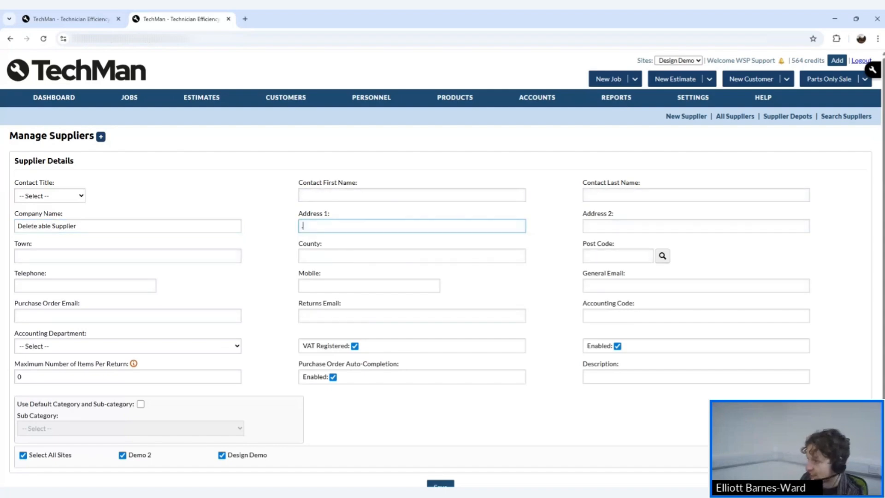
key(Tab)
key(Tab)
key(Tab)
key(Tab)
text(.)
click(70, 287)
text(0)
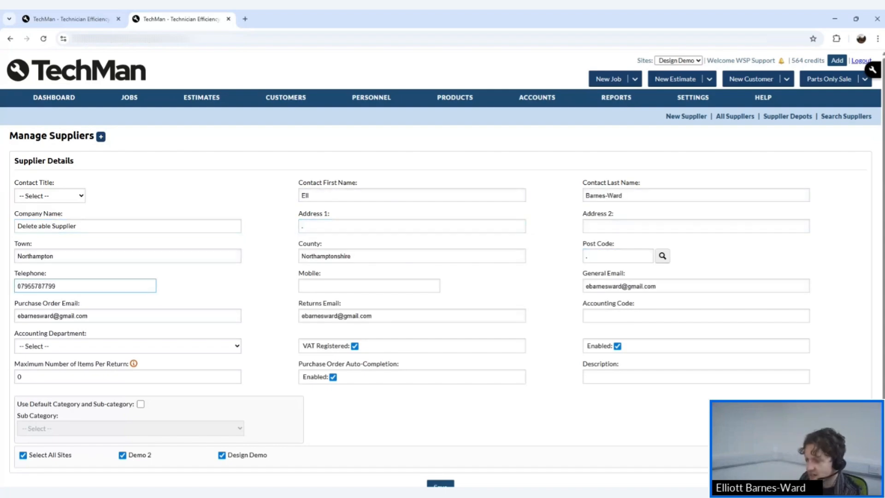
click(411, 441)
click(440, 484)
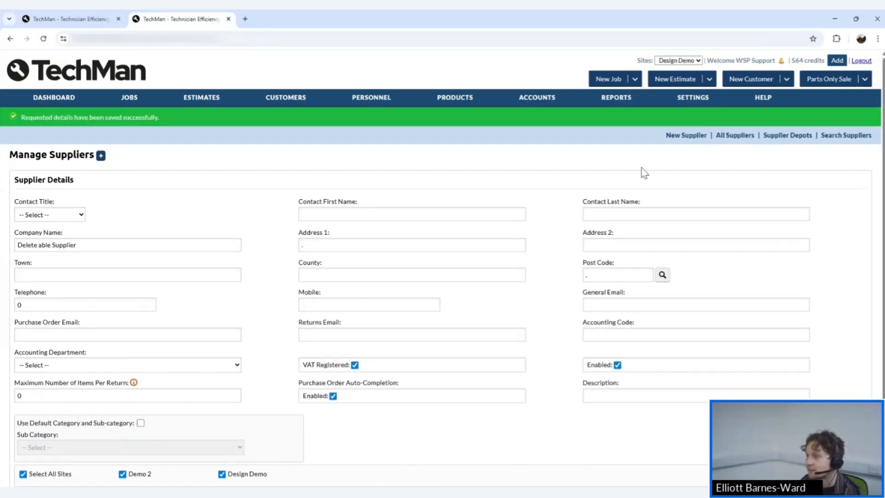
click(731, 135)
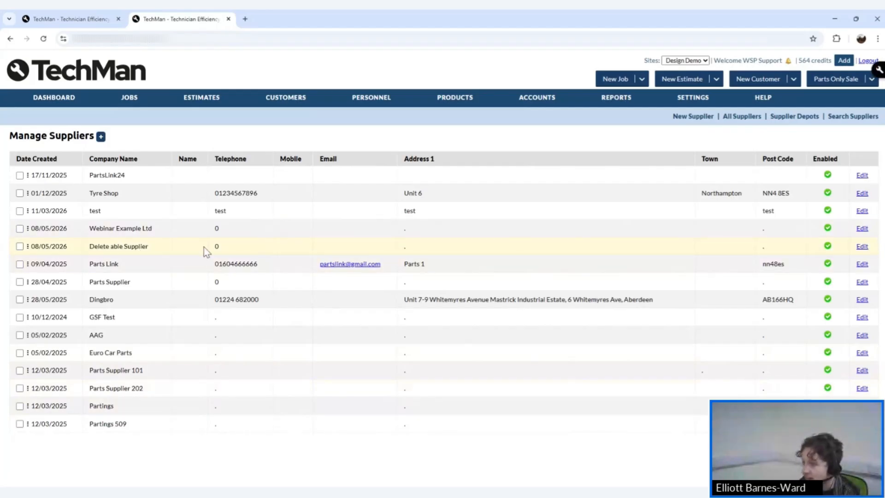
Untick Enabled on Delete able Supplier, save the change, and drag its row to the list bottom.
click(863, 247)
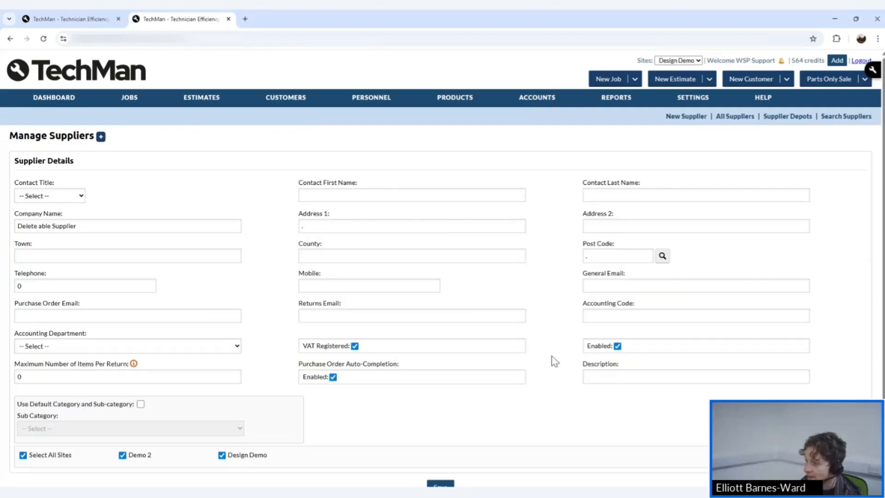
click(617, 346)
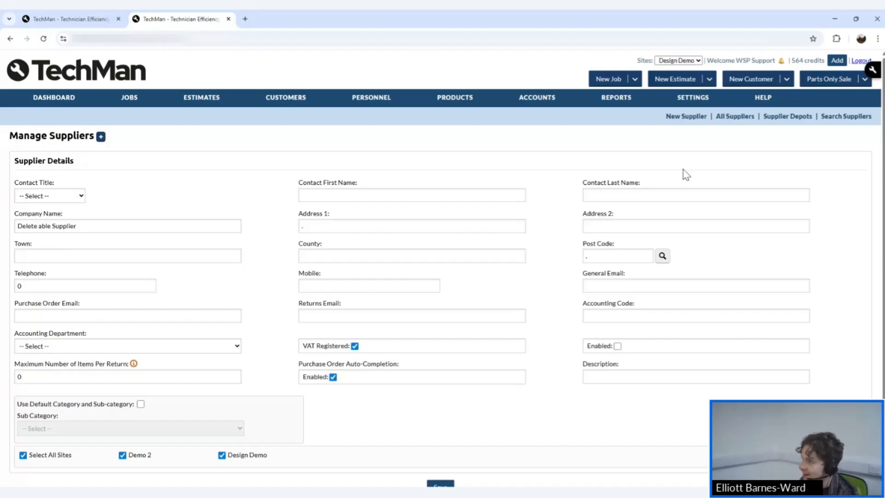
click(733, 117)
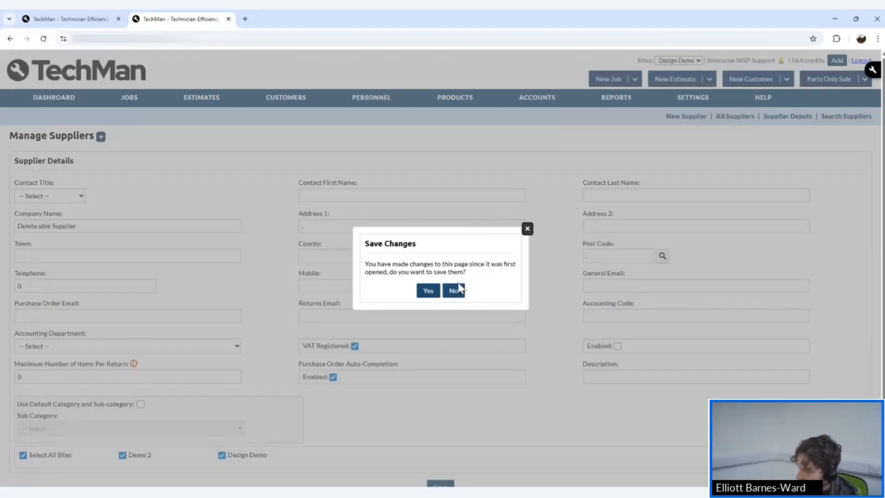
click(428, 291)
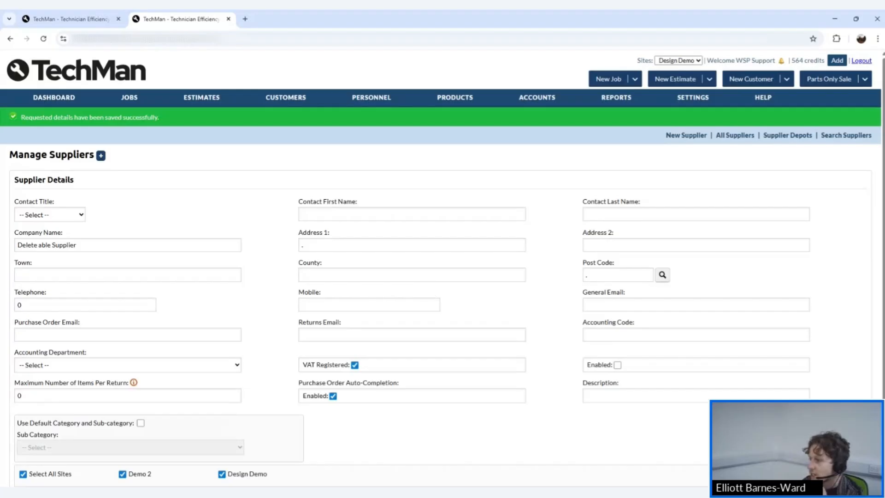
click(735, 135)
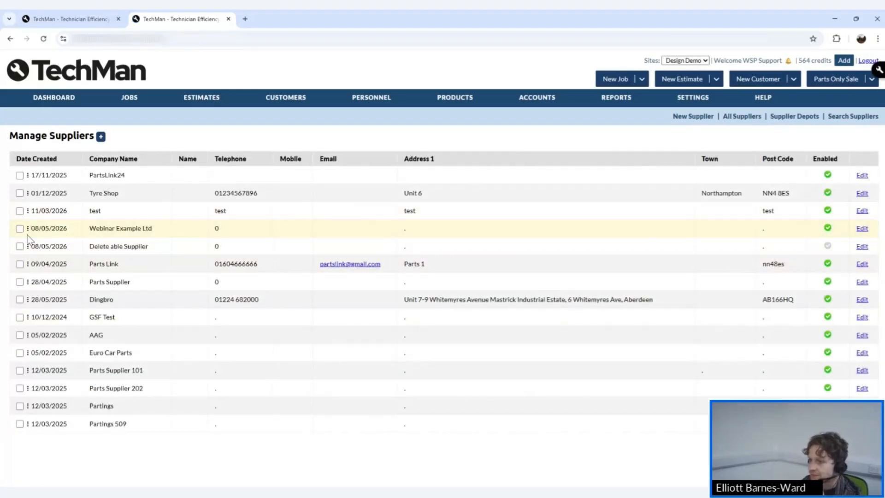
drag(27, 246, 43, 426)
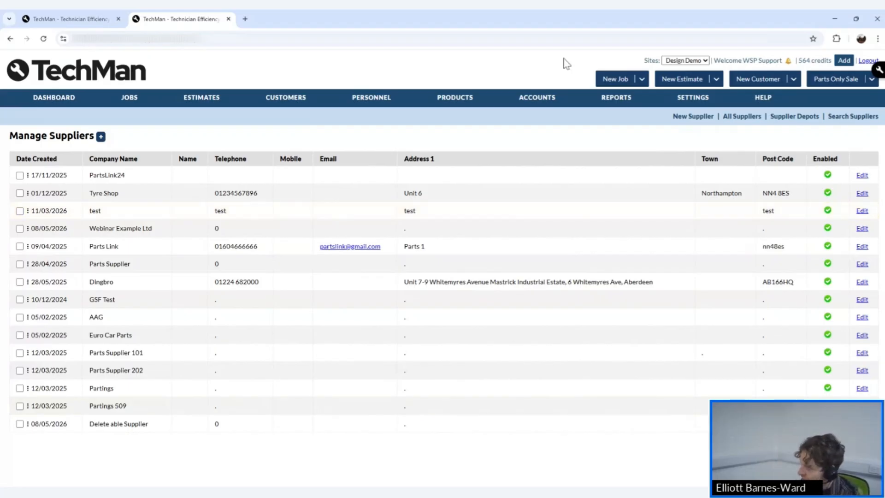
Open Categories and Sub Categories and edit the Suspension category.
mouse_move(456, 97)
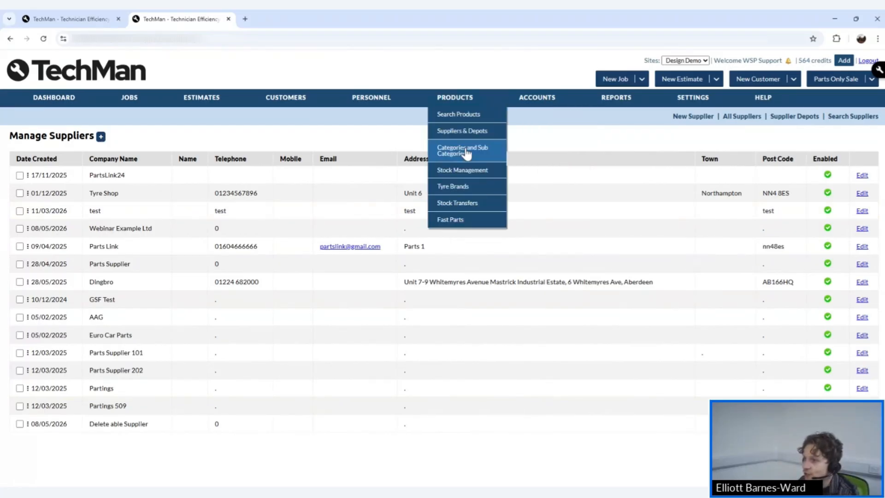
click(462, 150)
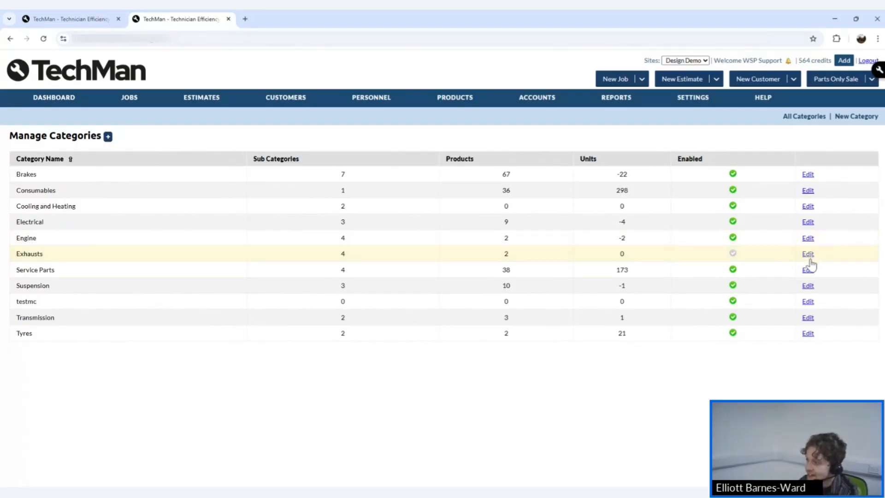
click(809, 286)
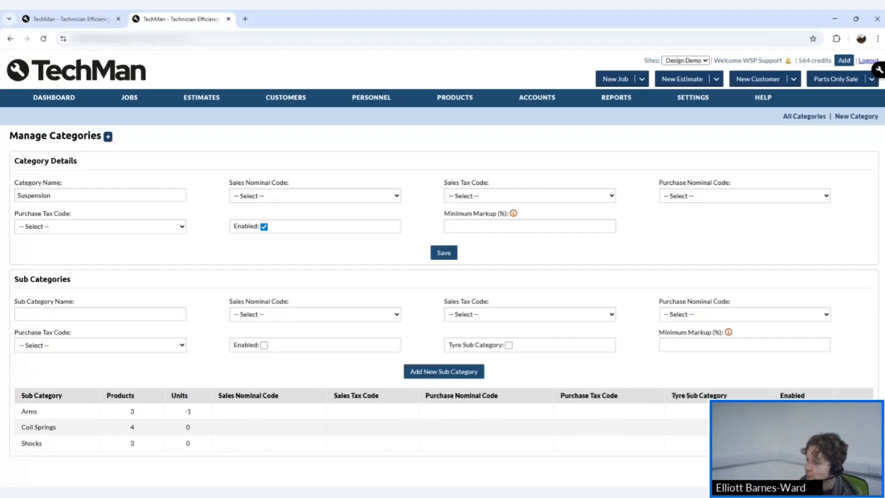
Add 'Test Webinar' as a Suspension sub-category with no sales nominal code, then return to all categories.
click(92, 314)
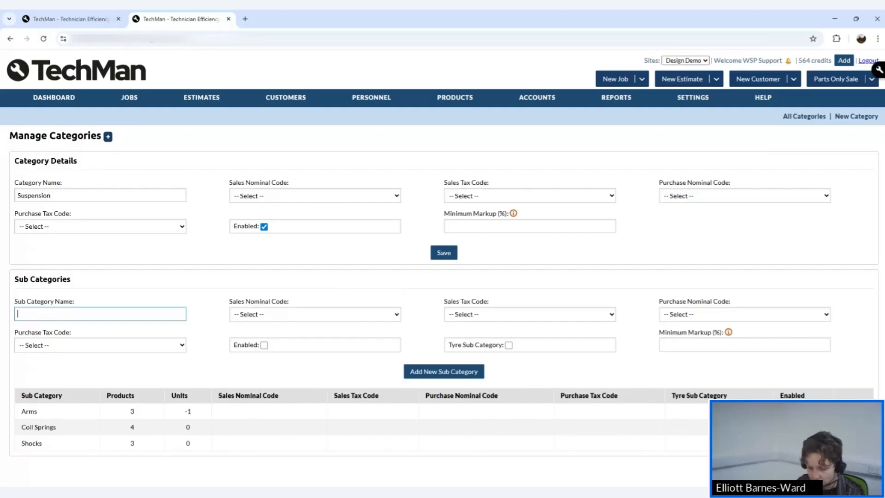
text(Test We)
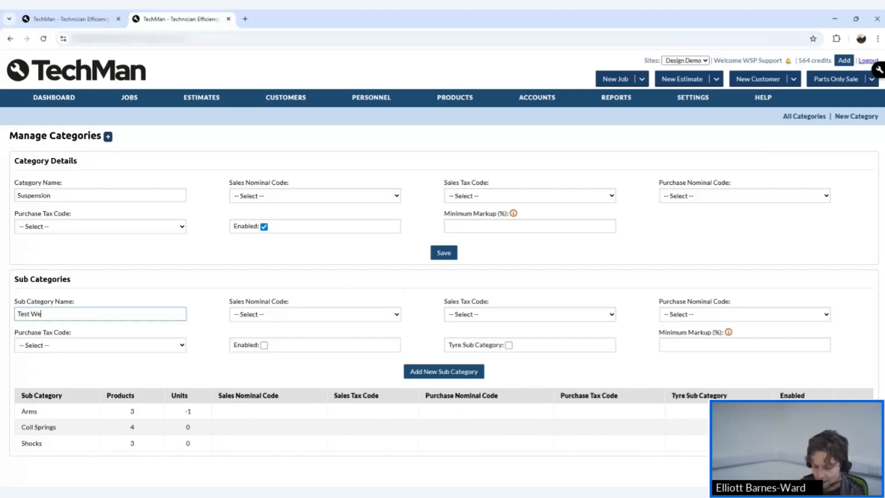
text(binar)
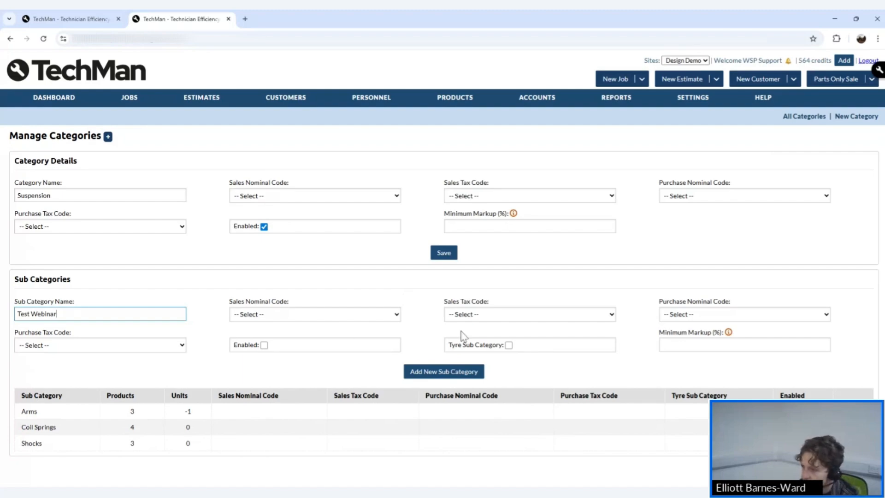
click(333, 325)
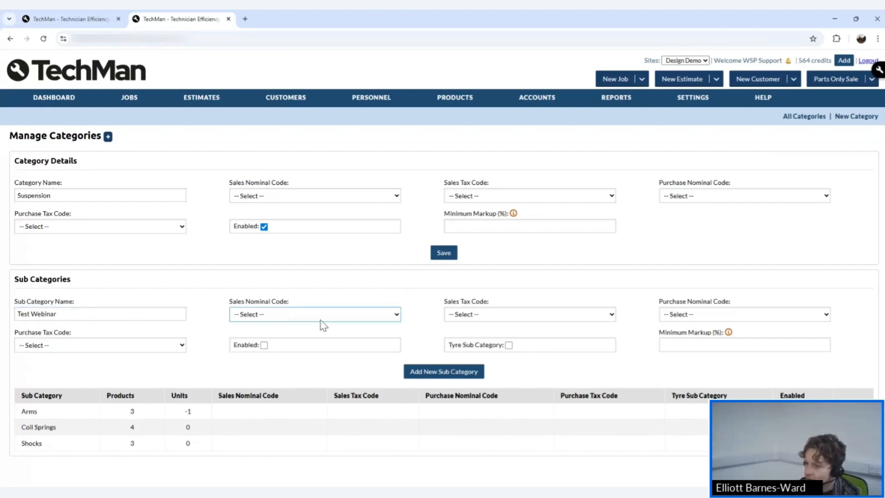
click(247, 265)
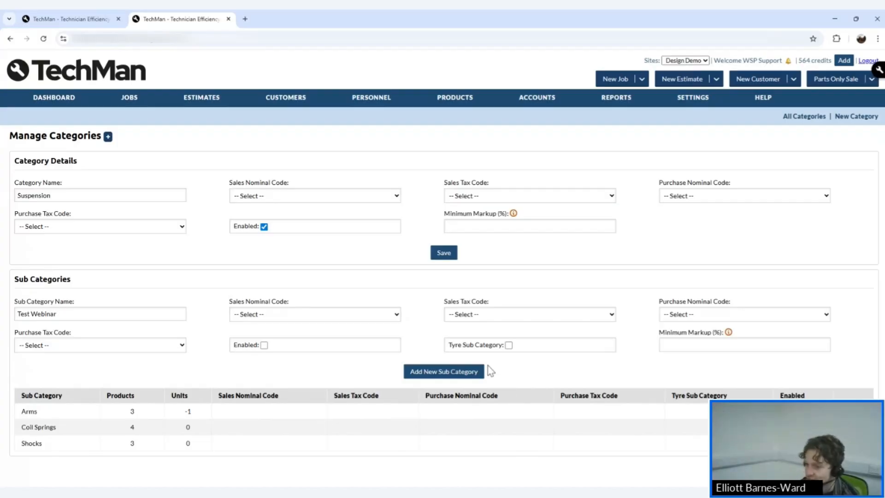
click(429, 371)
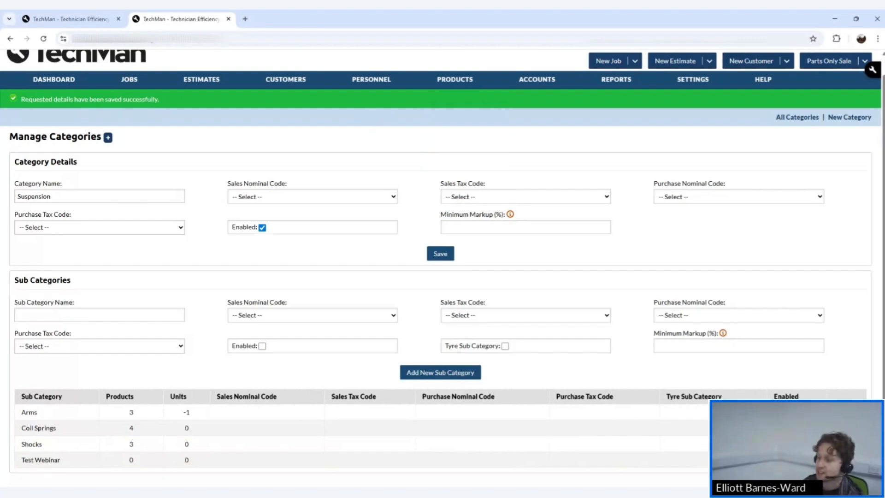
click(796, 118)
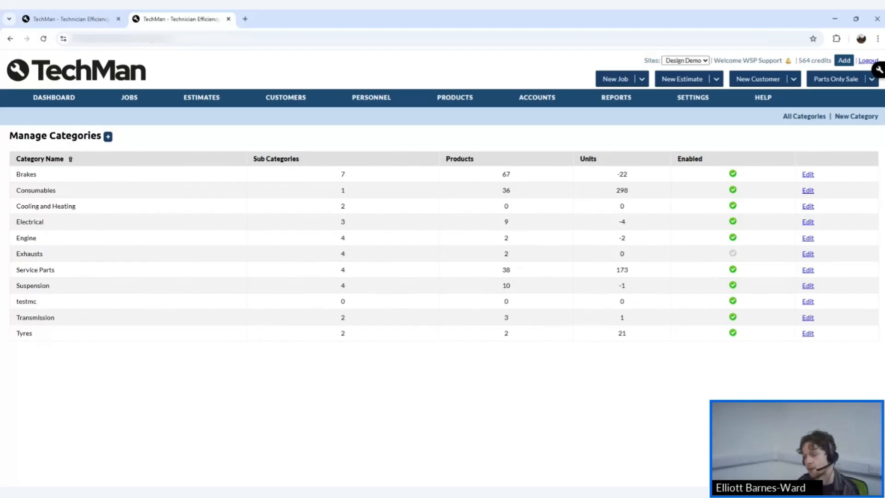
mouse_move(453, 103)
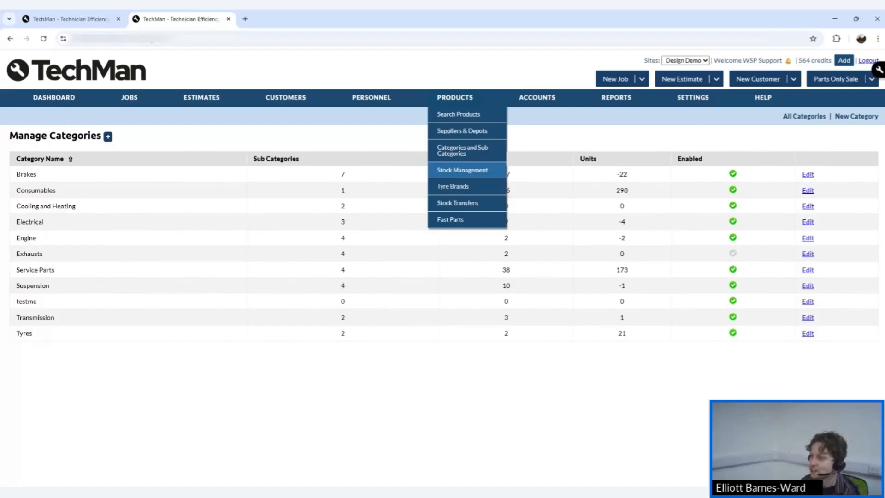
On Search Products, select the MUSHPATCH product number, then go to Stock Management.
click(453, 118)
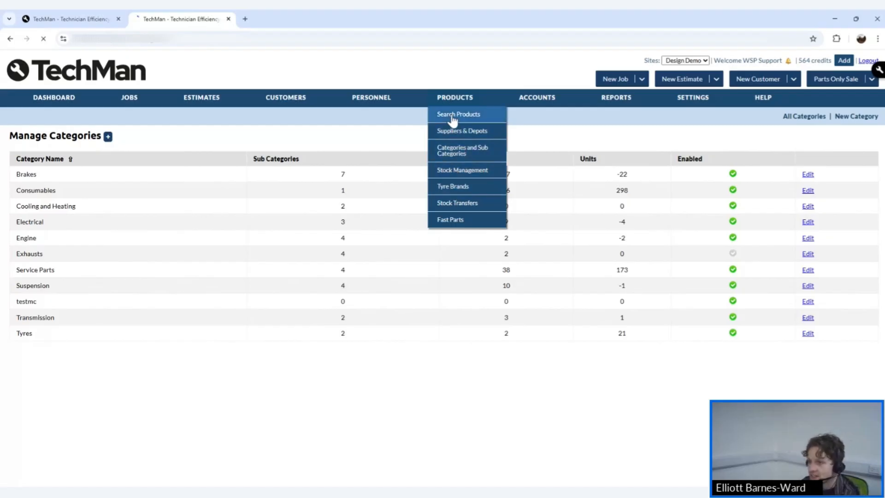
scroll(95, 325, down, 1)
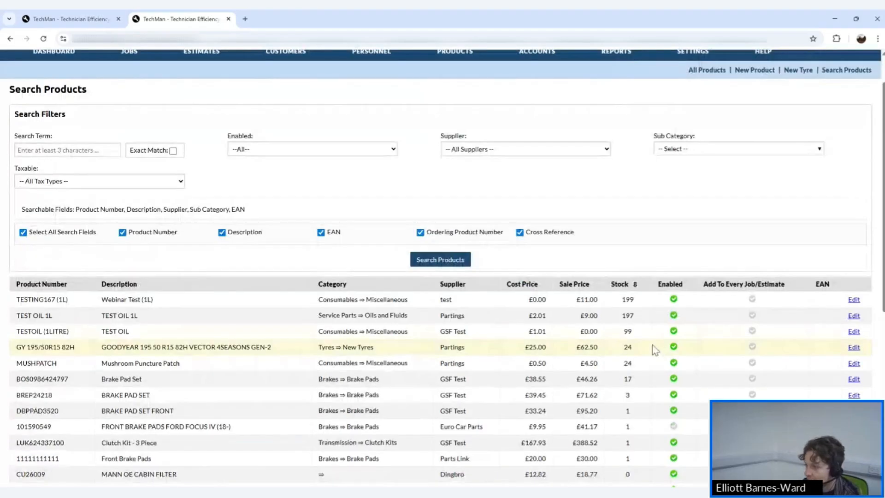
drag(51, 364, 16, 367)
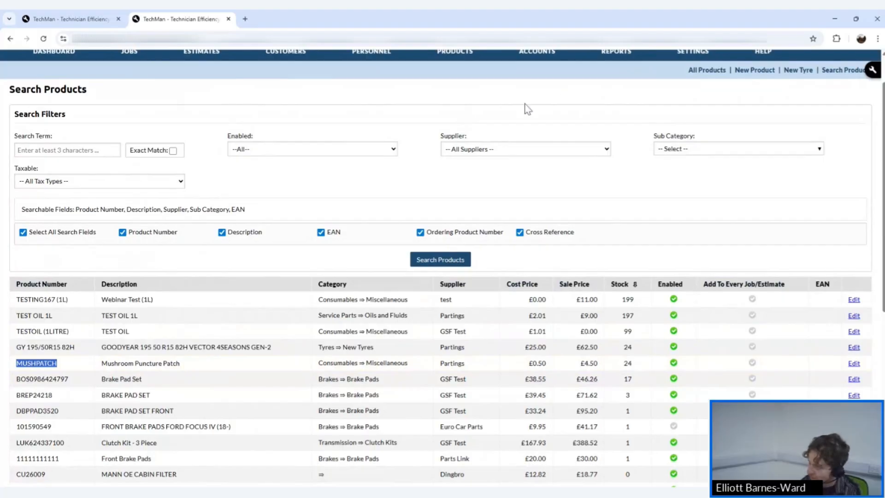
scroll(525, 109, up, 1)
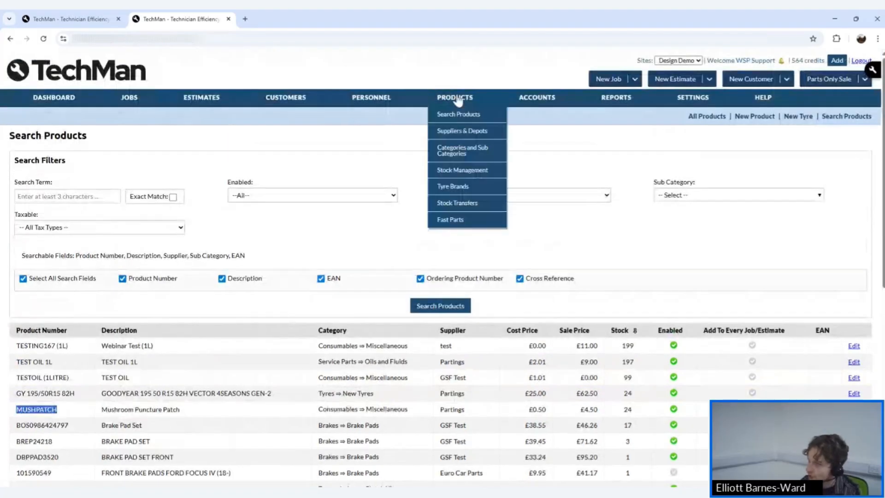
click(459, 173)
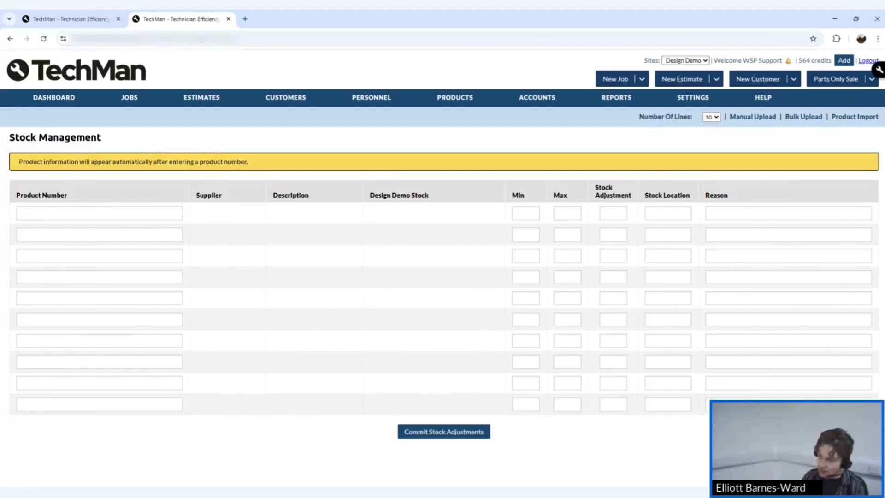
Load MUSHPATCH into the first Stock Management row and check its current stock of 24.
click(172, 209)
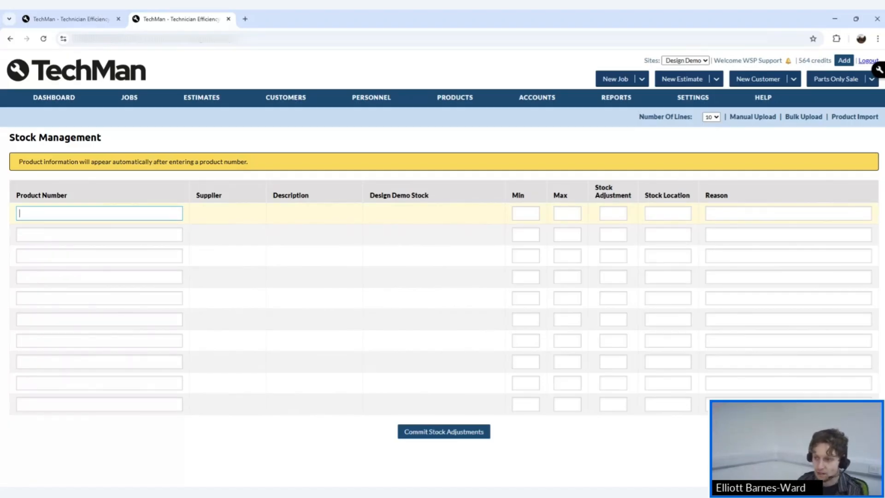
text(MUSHPATCH)
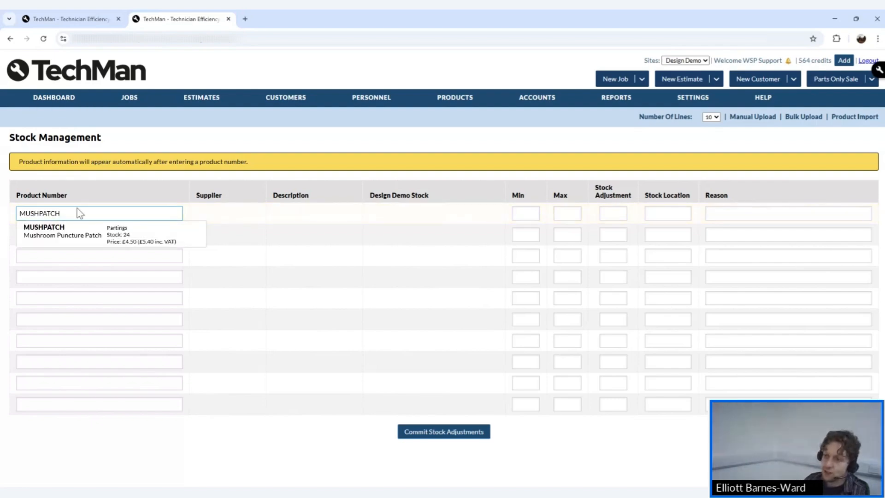
click(83, 232)
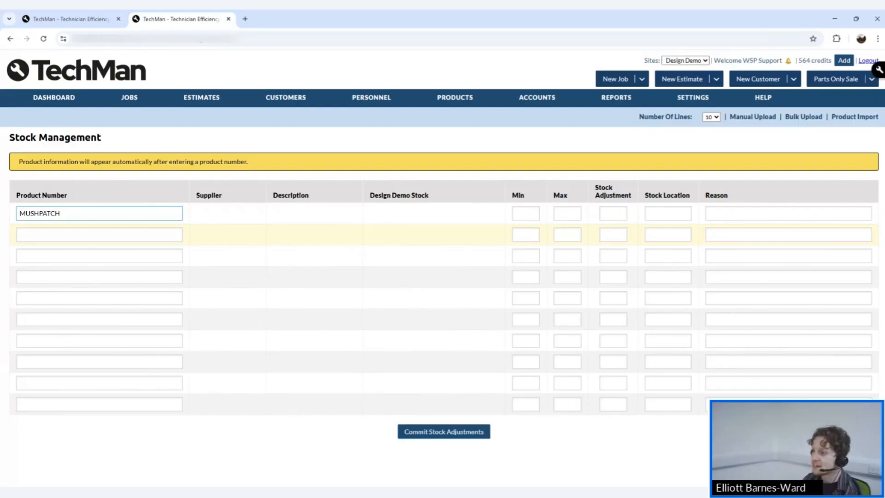
click(544, 213)
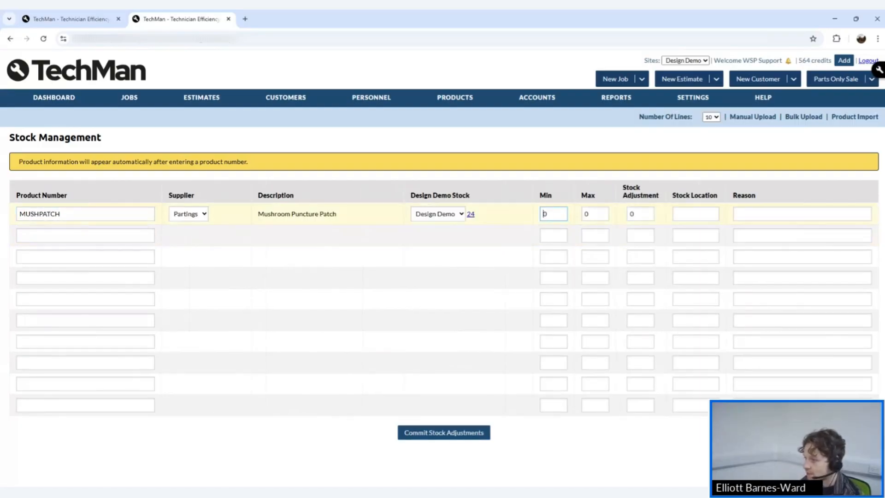
key(Tab)
key(Tab)
click(481, 220)
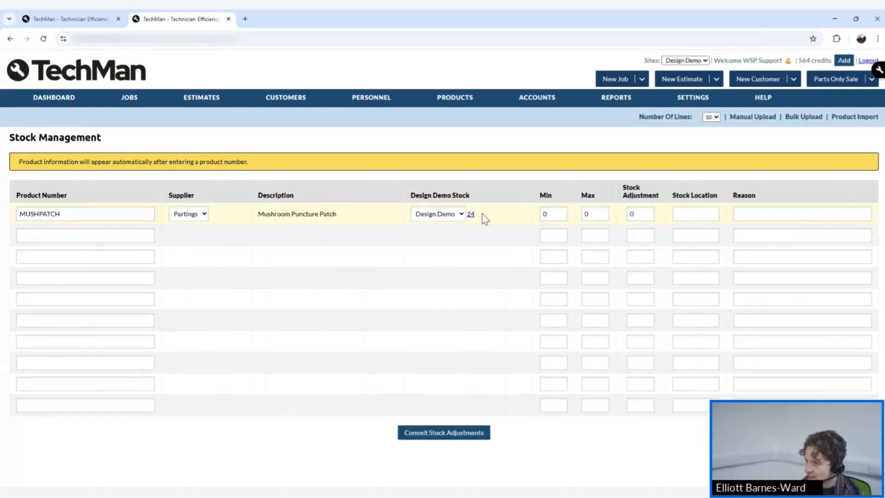
drag(484, 219, 477, 223)
click(449, 211)
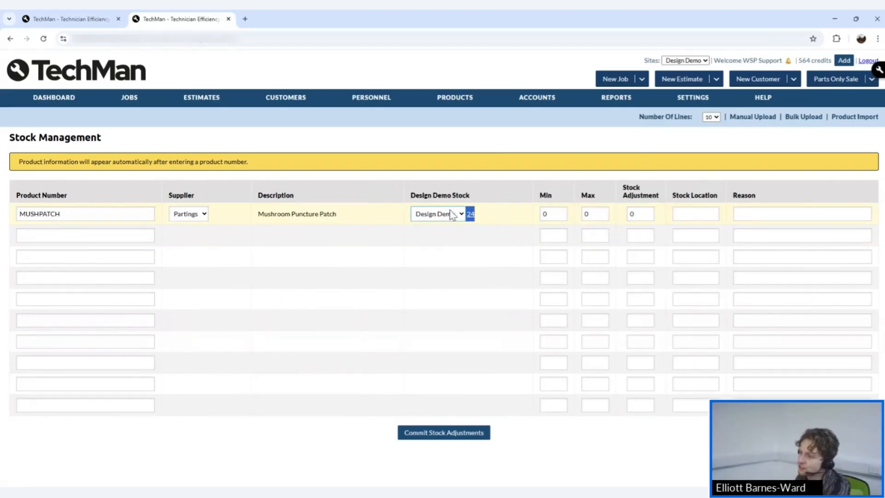
click(499, 218)
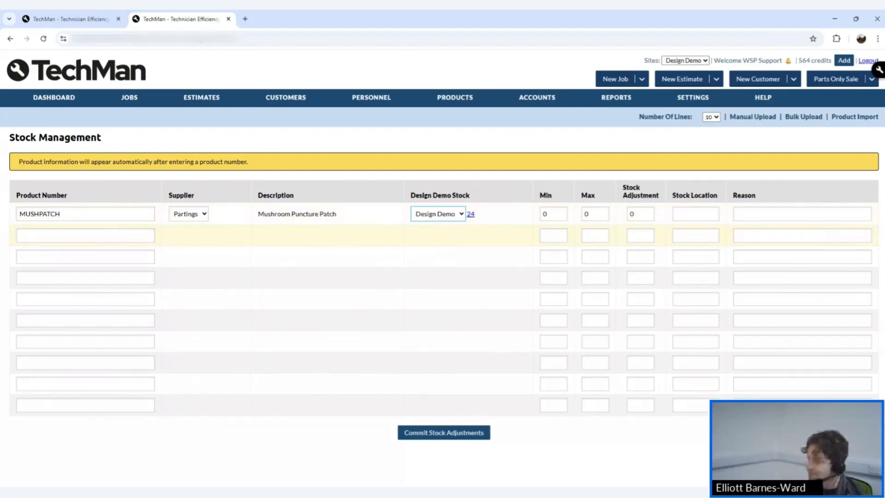
drag(482, 215, 464, 216)
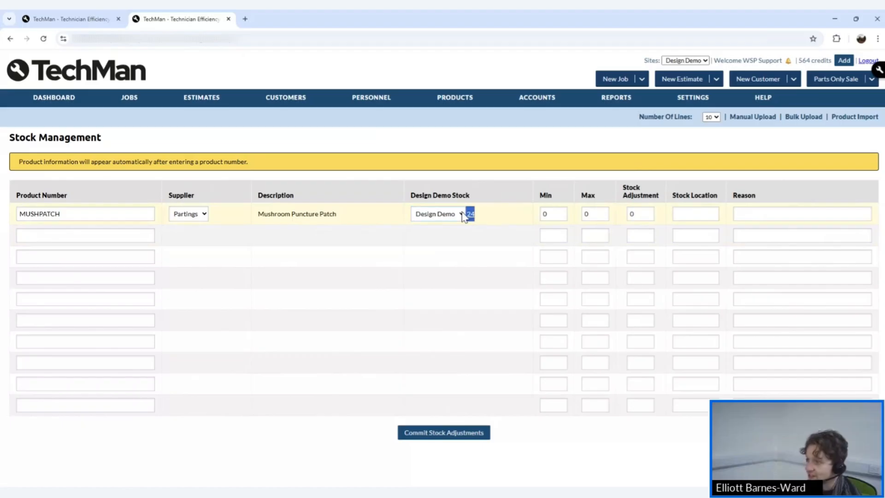
Set MUSHPATCH's stock adjustment to -6 and commit it.
click(632, 213)
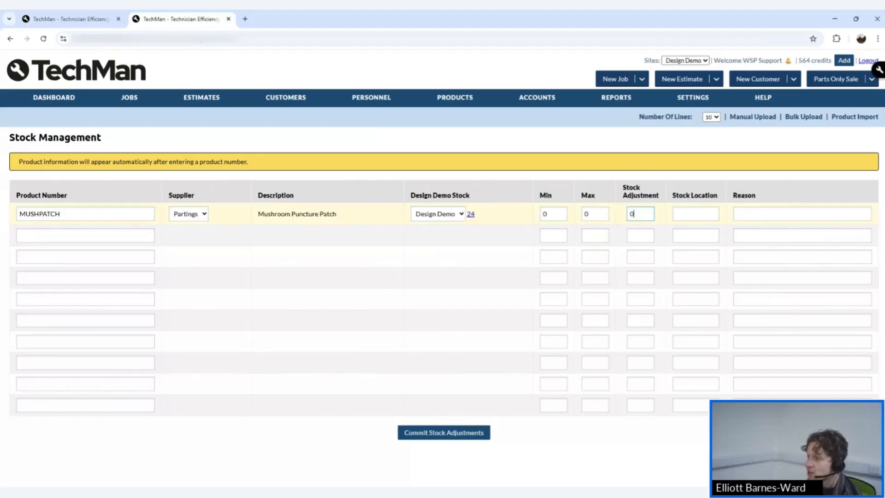
double_click(632, 214)
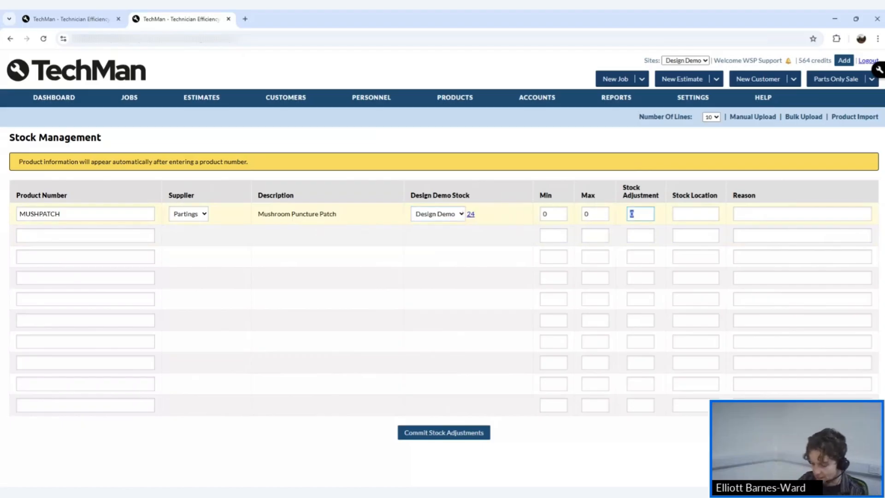
key(BackSpace)
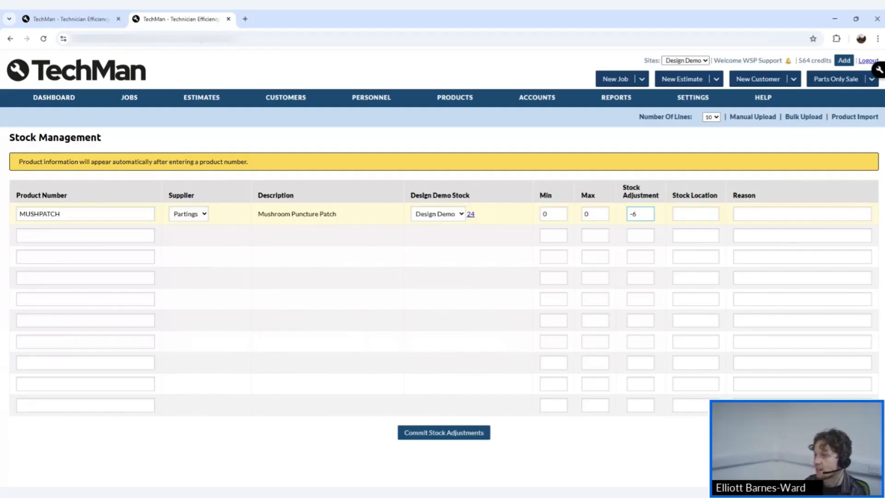
click(476, 435)
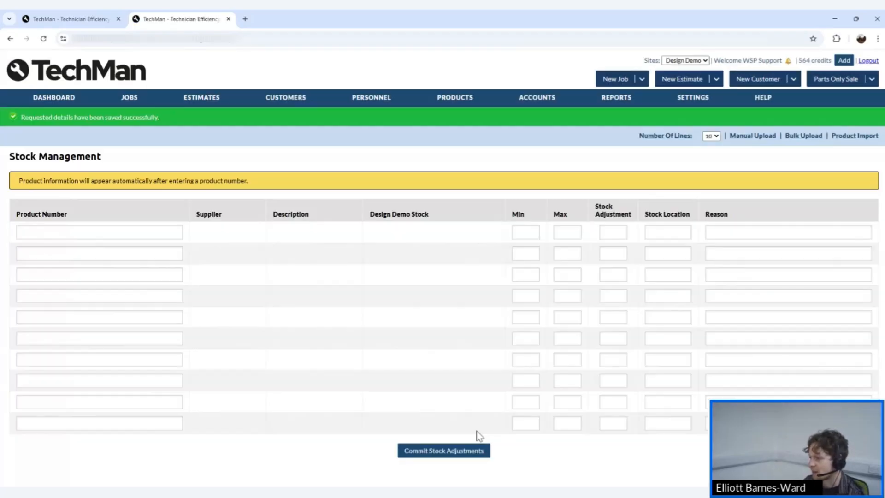
Re-enter MUSHPATCH, now at 18 in stock, and commit a stock adjustment of 6.
text(MUSHPATCH)
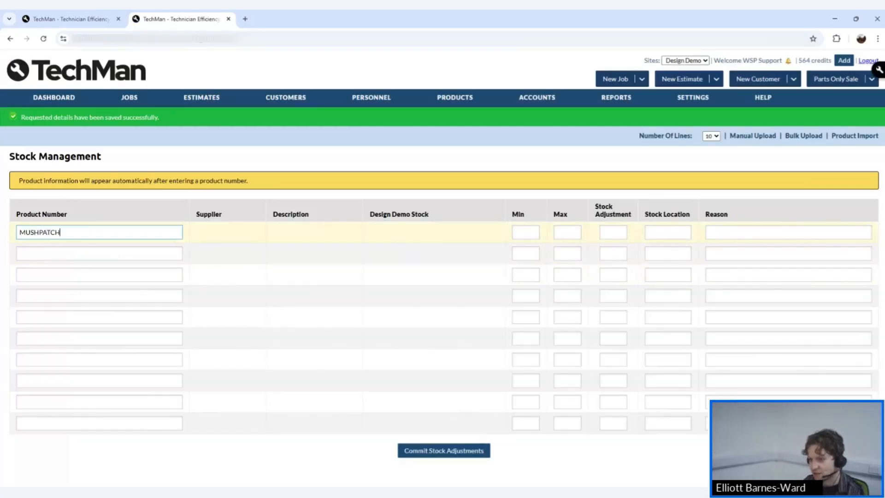
key(Return)
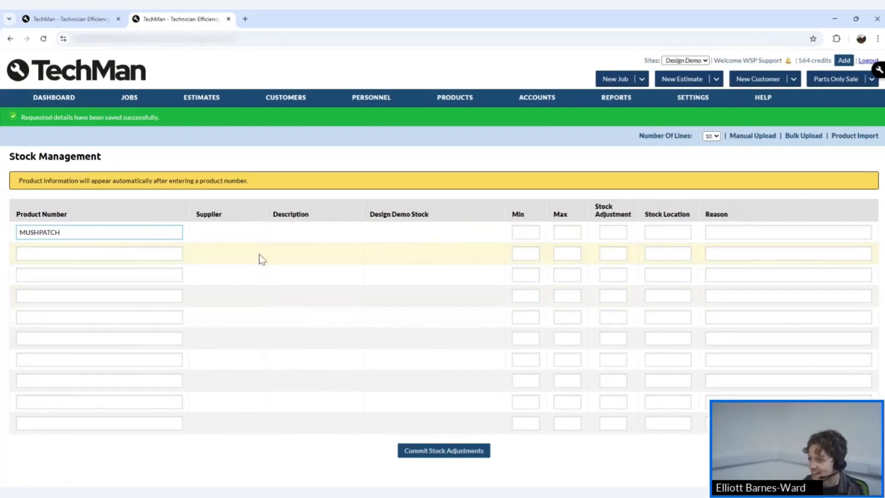
key(Tab)
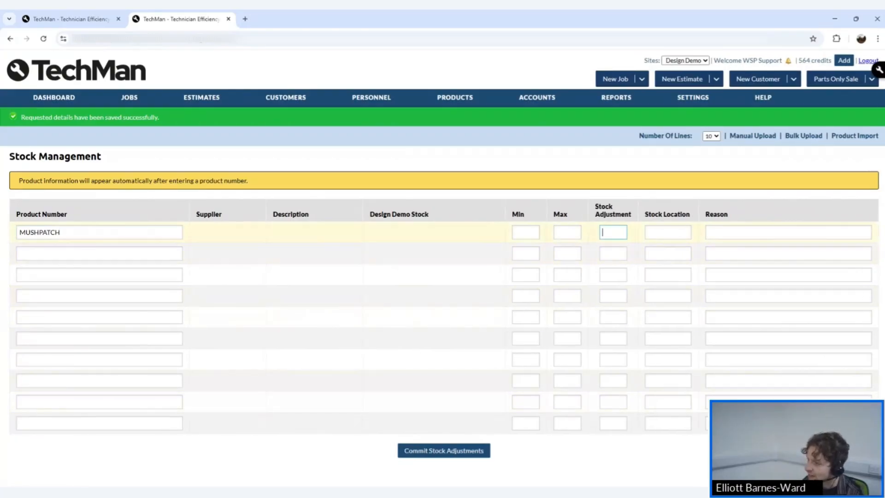
double_click(471, 233)
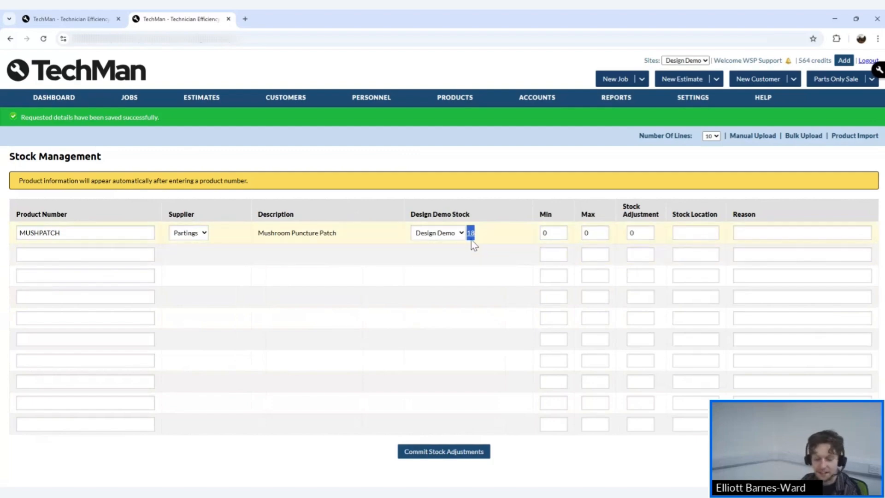
click(641, 232)
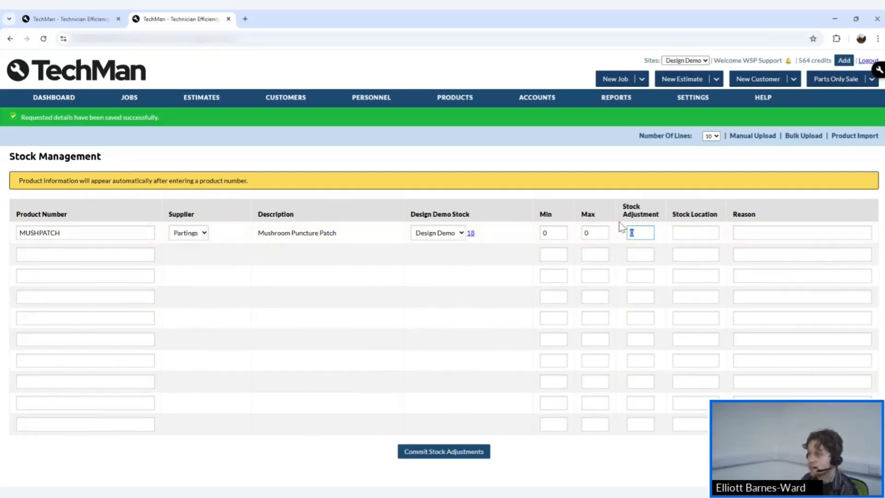
text(6)
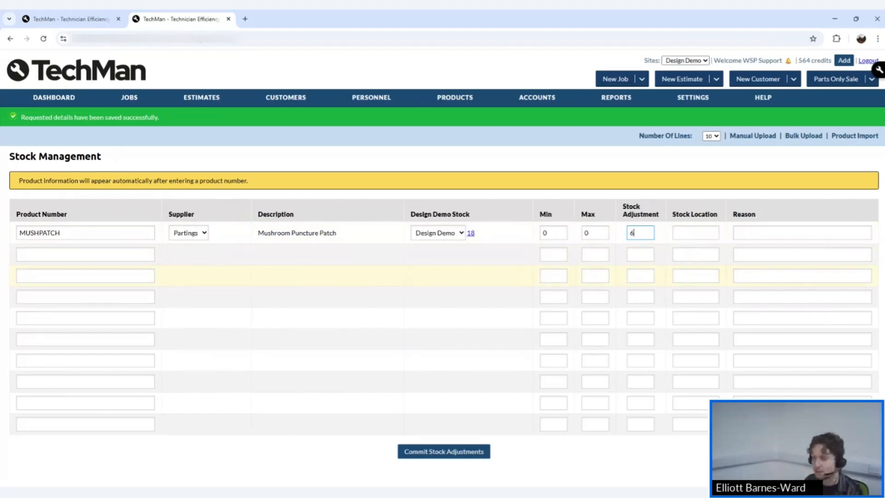
click(462, 452)
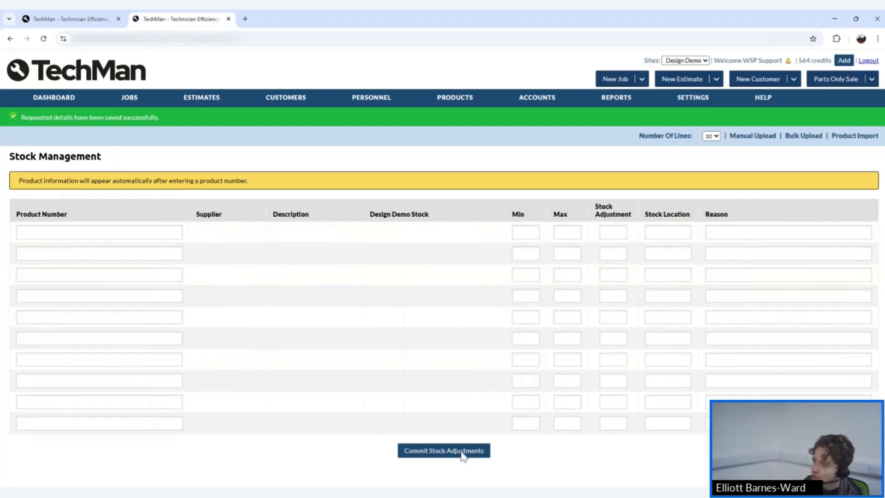
Paste MUSHPATCH as the Product Number, load its details, and highlight its Design Demo stock of 24.
click(153, 233)
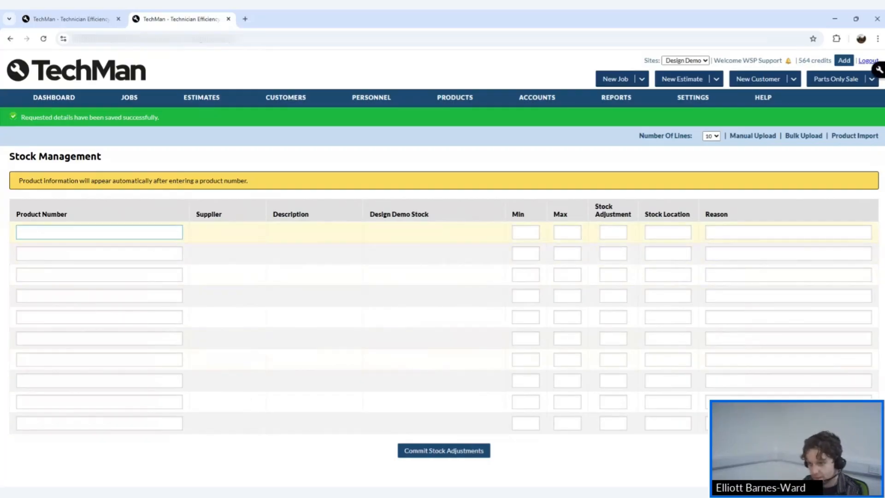
text(MUSHPATCH)
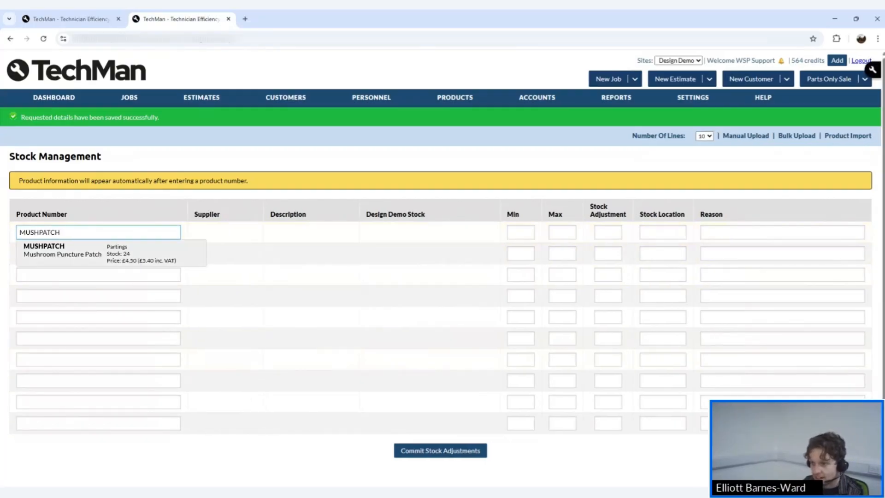
click(135, 260)
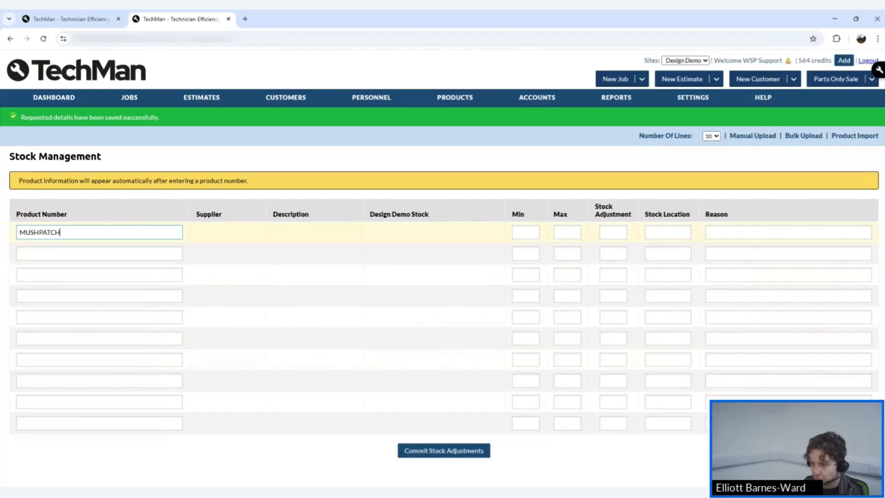
key(BackSpace)
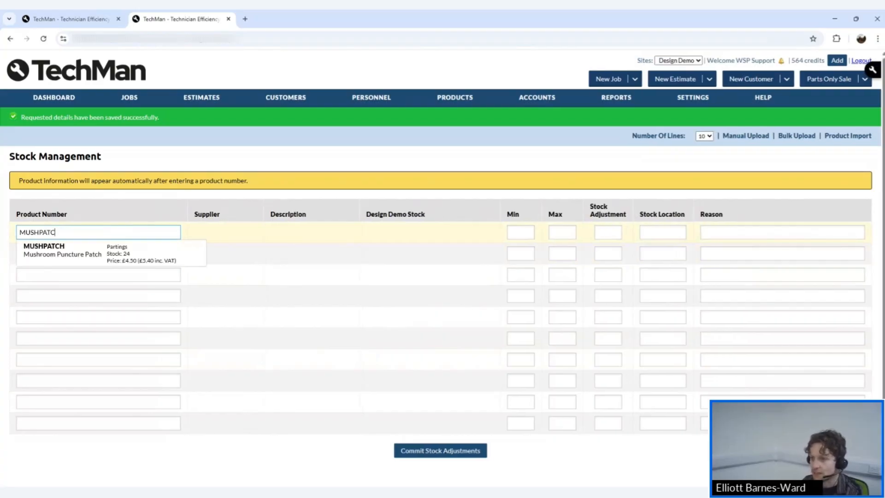
click(97, 251)
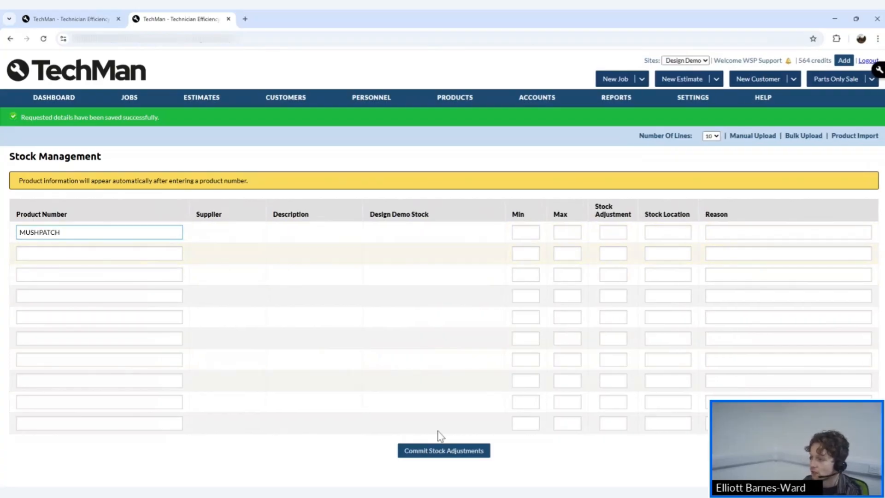
click(613, 233)
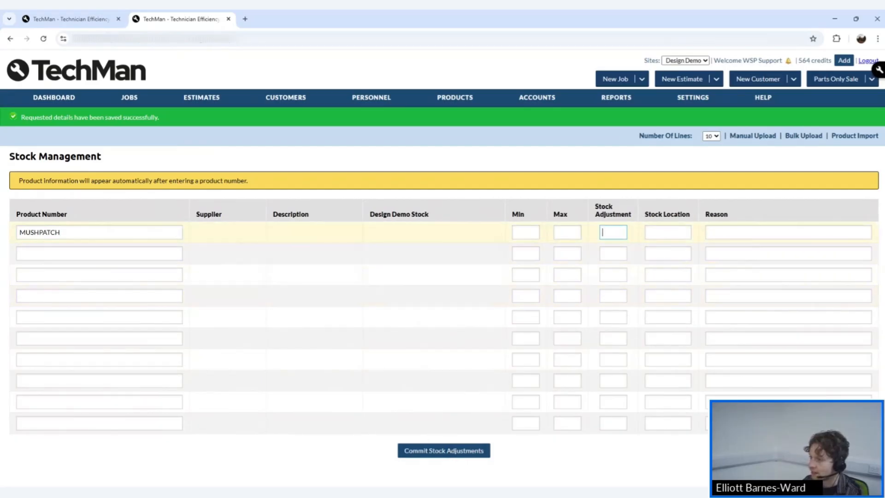
drag(483, 236, 467, 235)
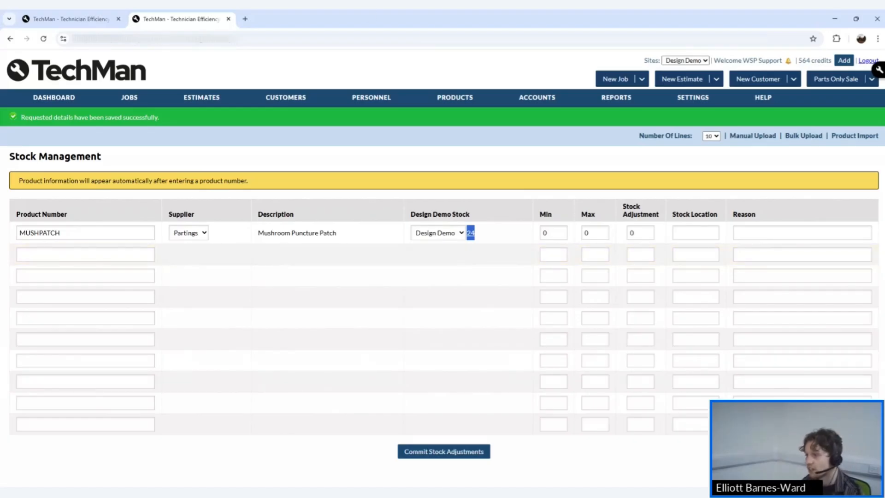
mouse_move(463, 101)
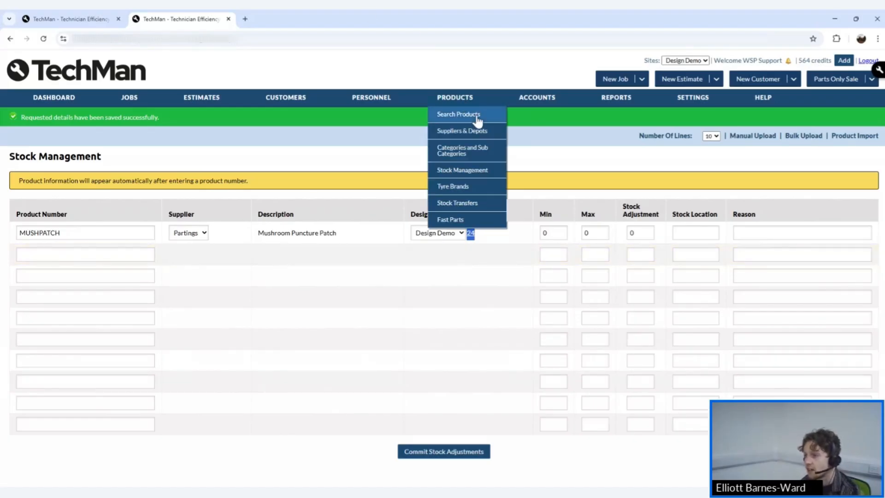
View the Tyre Brands list, then open Search Products with costs, sale prices and stock.
click(471, 187)
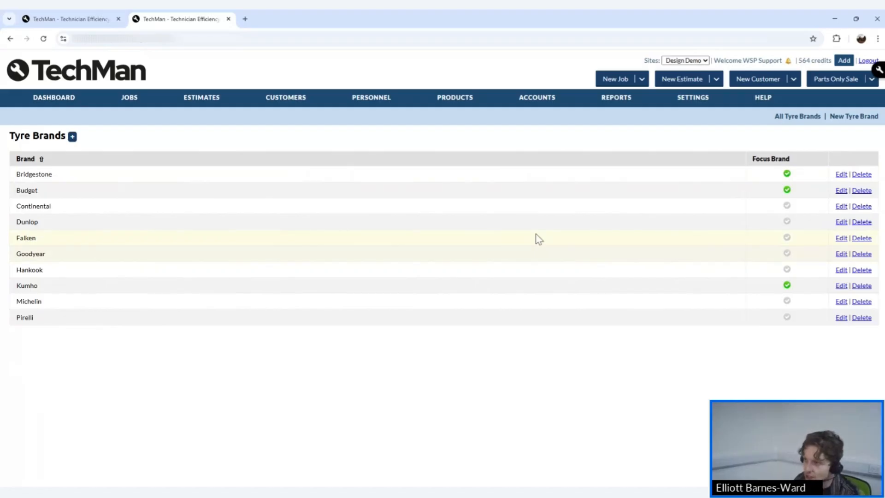
mouse_move(454, 100)
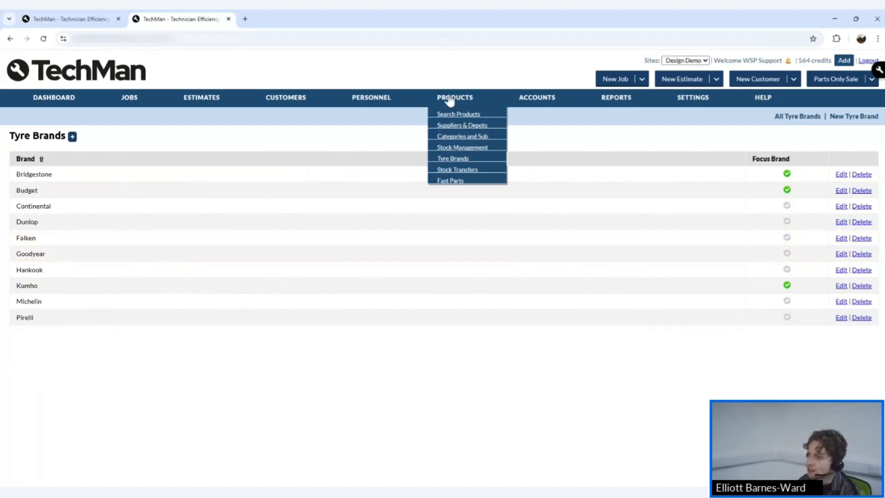
click(468, 119)
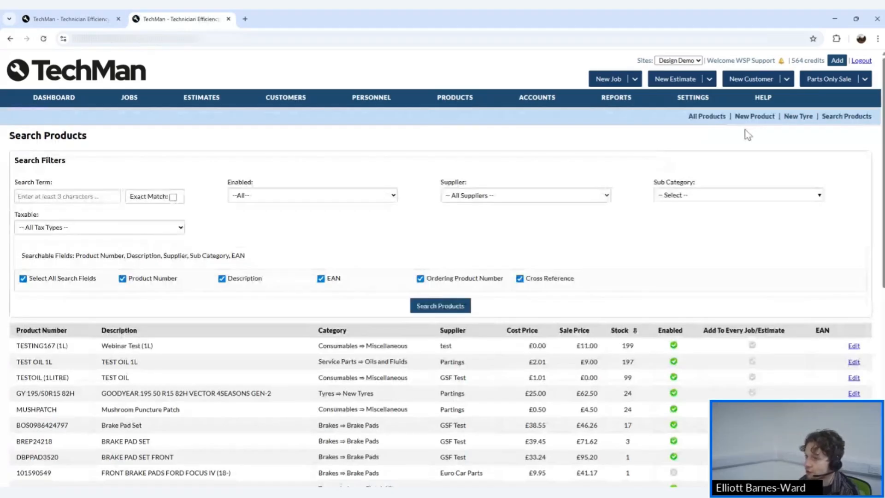
Start a new product, tick 'Product Is A Tyre' to preview Tyre Information, then untick it.
click(751, 118)
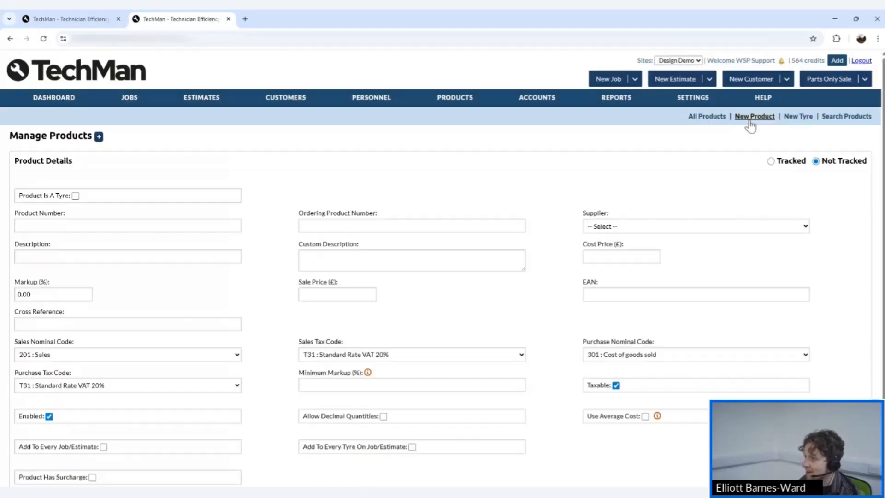
click(76, 196)
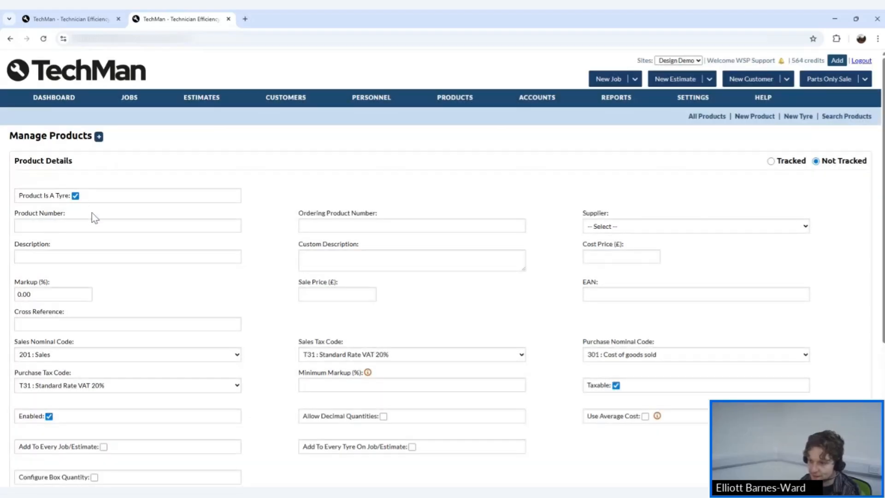
scroll(457, 276, down, 3)
scroll(457, 276, down, 2)
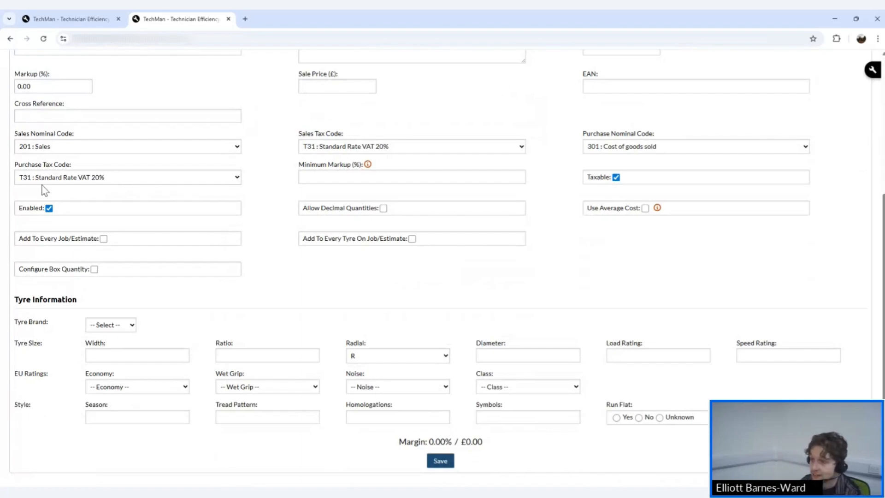
scroll(44, 187, up, 5)
click(76, 195)
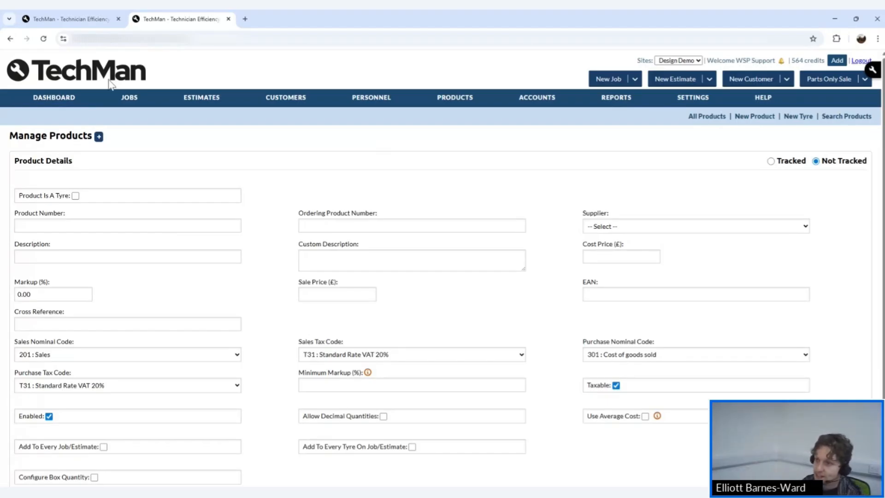
In the first tab, find and open job MWJ100138 from Search Jobs.
click(75, 20)
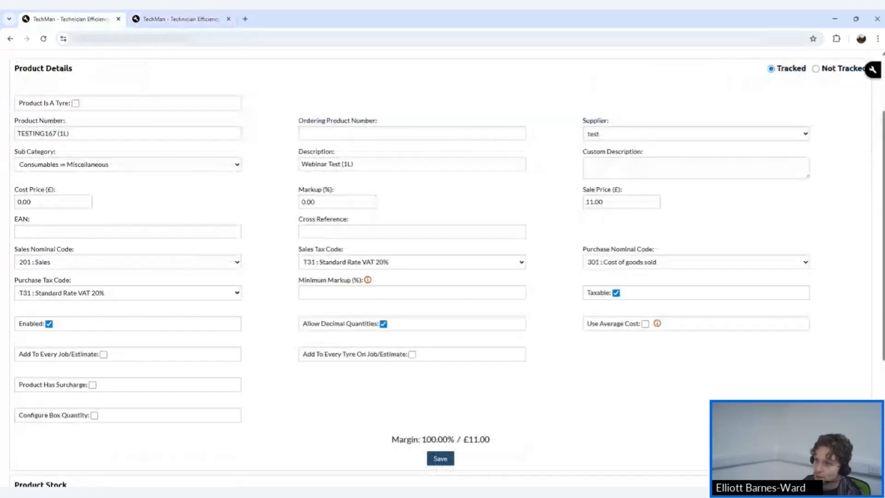
scroll(147, 108, up, 2)
mouse_move(130, 99)
click(133, 117)
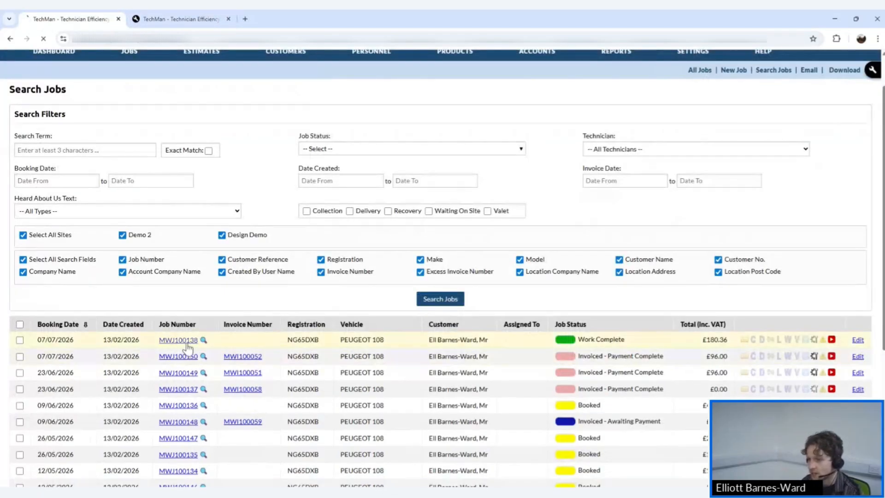
click(187, 340)
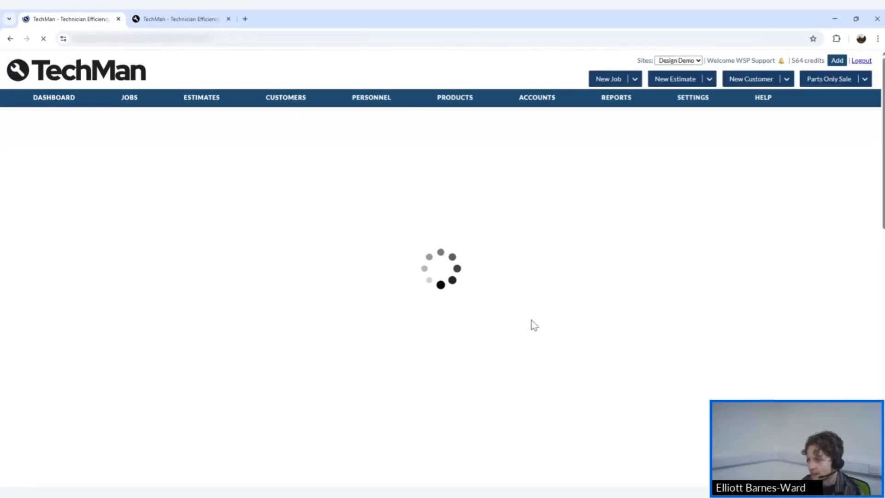
Preview the tyre search for the job's vehicle, close it, and return to the new product form.
scroll(489, 306, down, 15)
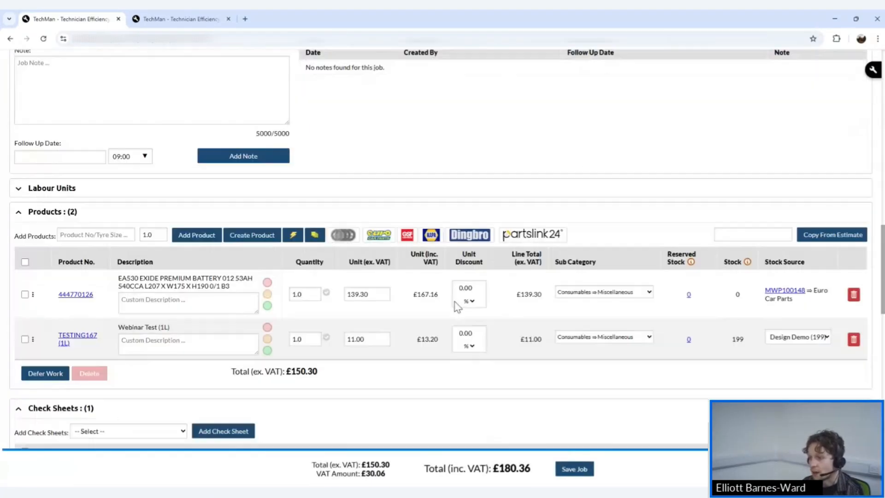
click(343, 236)
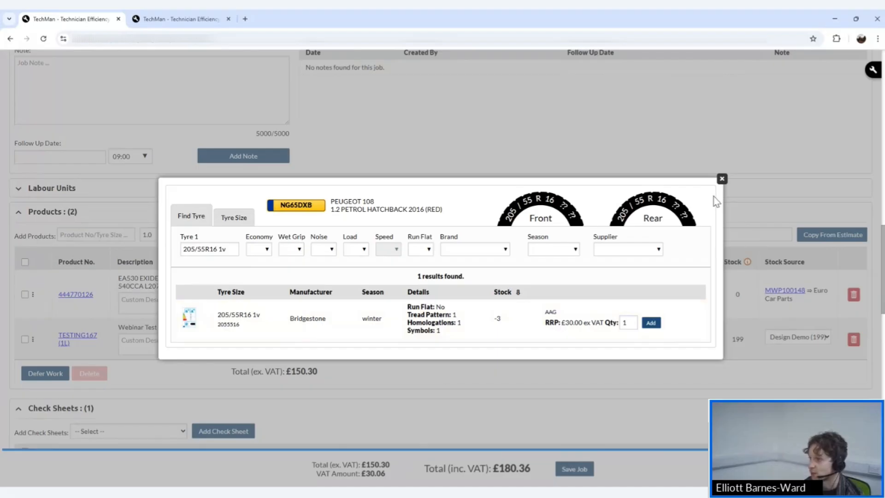
click(721, 179)
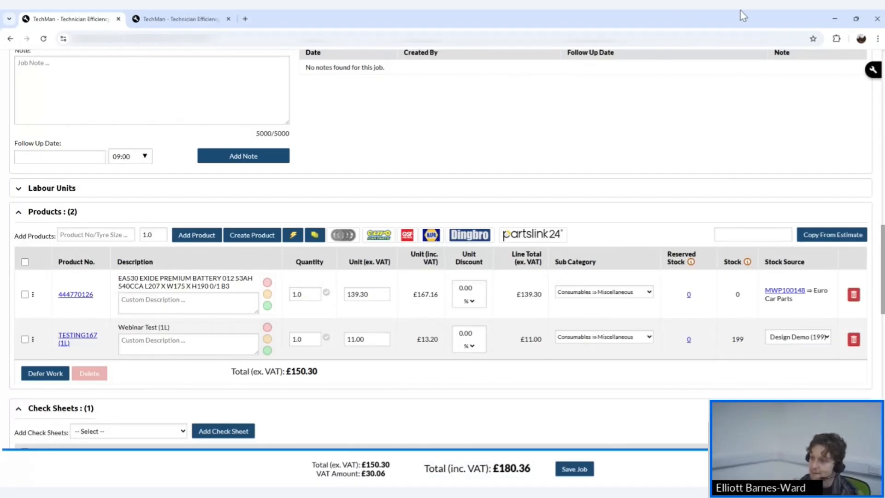
click(169, 13)
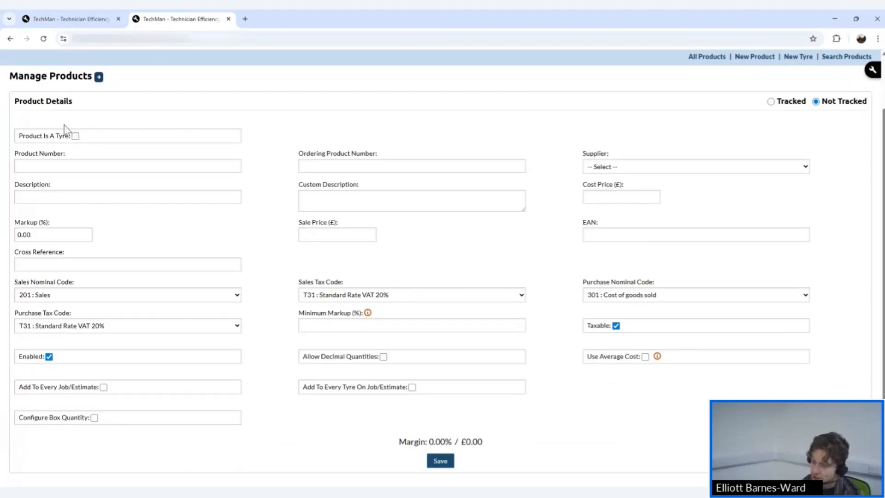
Tick 'Product Is A Tyre' to reveal Tyre Information, then open the Manage Fast Parts list.
click(75, 136)
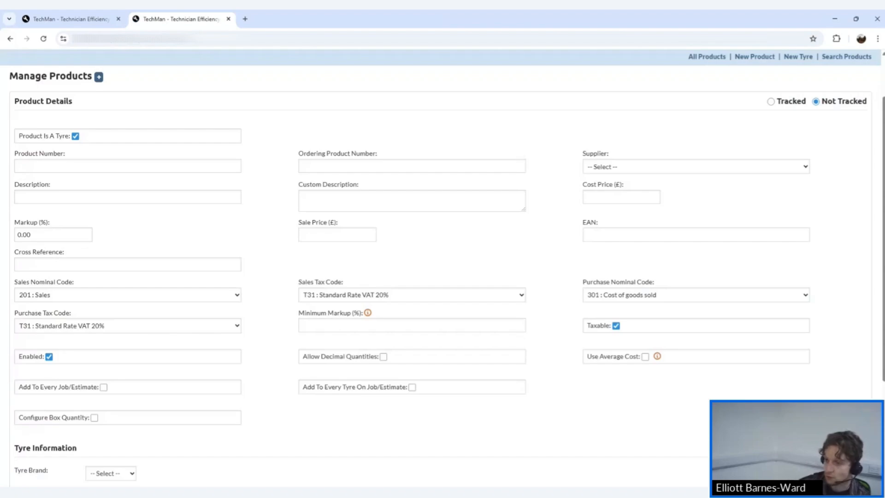
scroll(529, 264, down, 3)
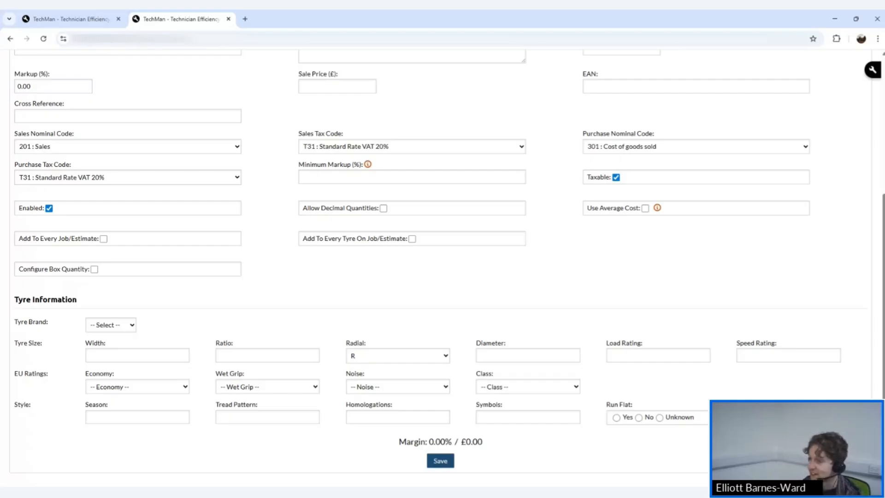
scroll(618, 298, up, 5)
mouse_move(466, 110)
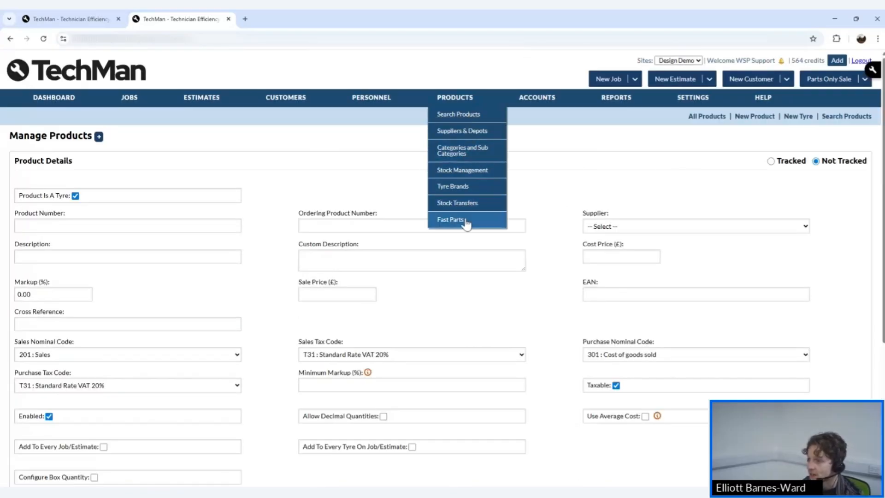
click(466, 221)
Discard the product form changes and add Webinar Test TESTING167 (1L) as a fifth fast part.
click(453, 290)
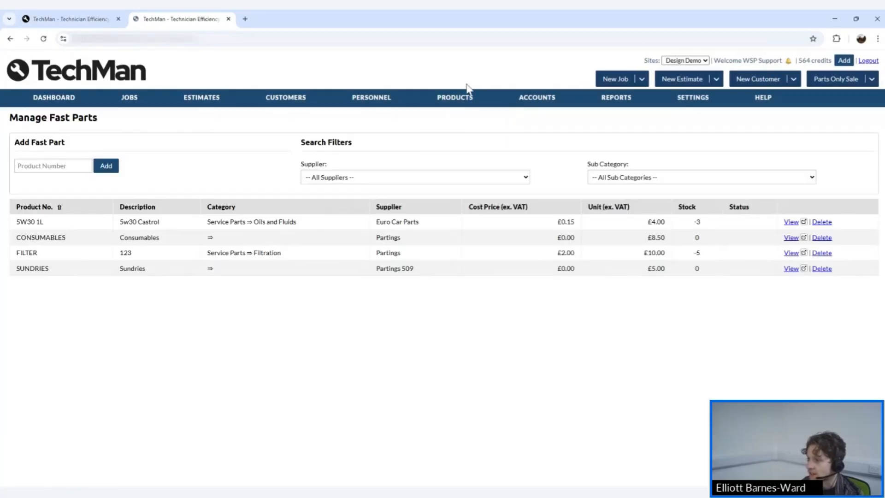
mouse_move(429, 109)
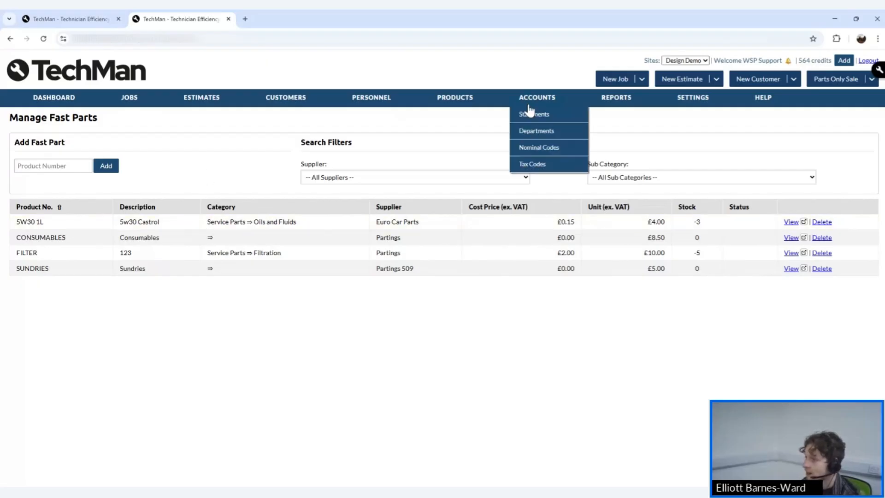
click(69, 166)
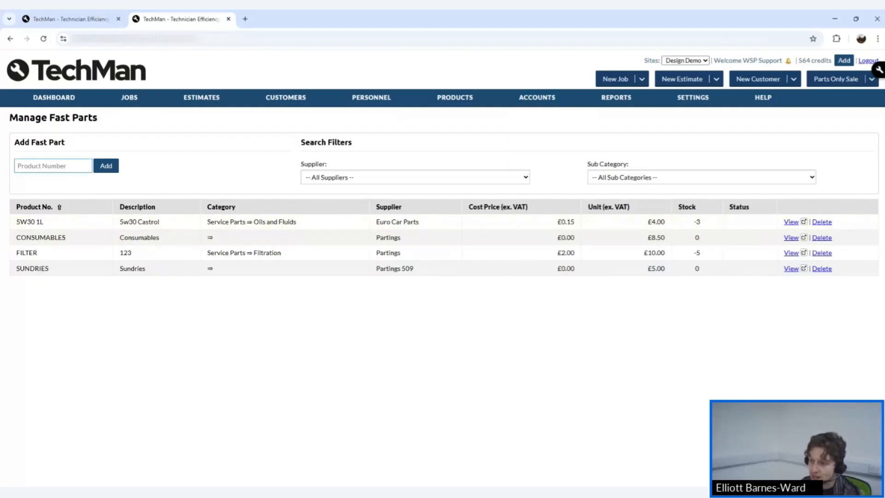
text(we)
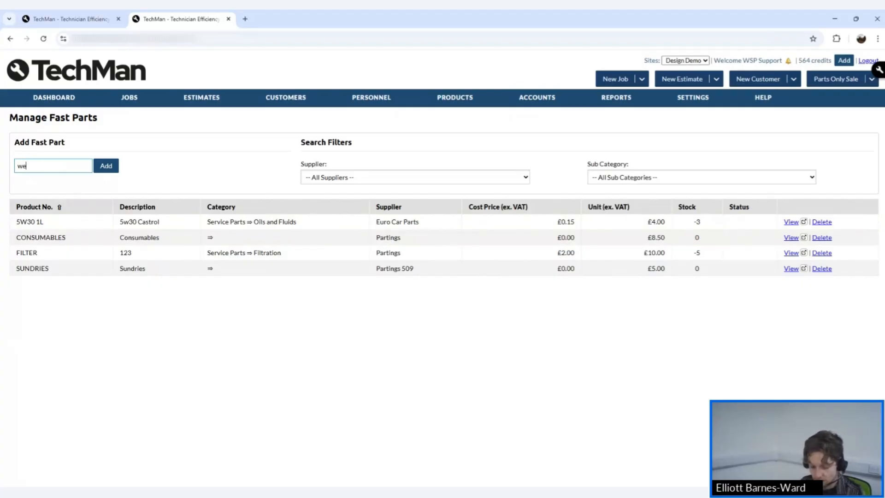
text(binar)
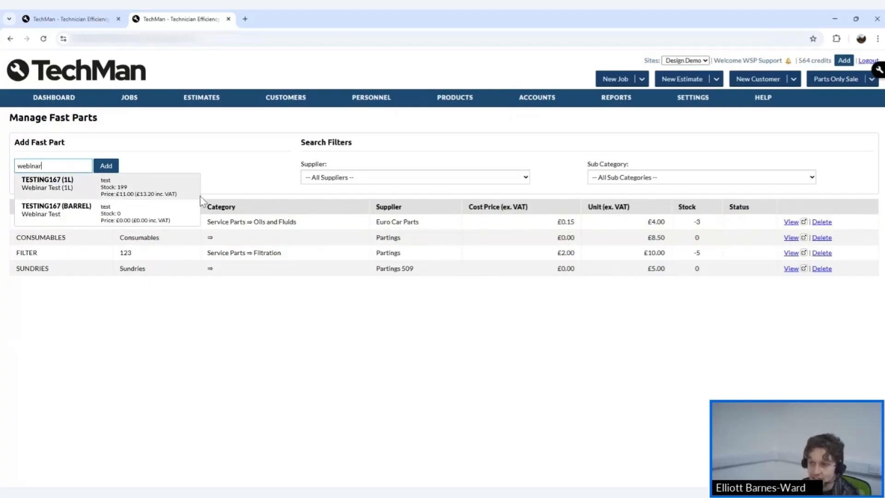
click(90, 193)
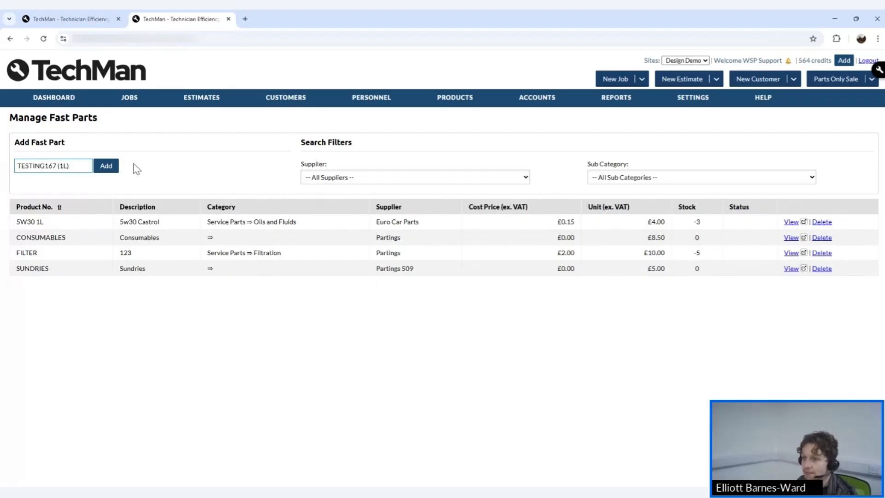
click(117, 169)
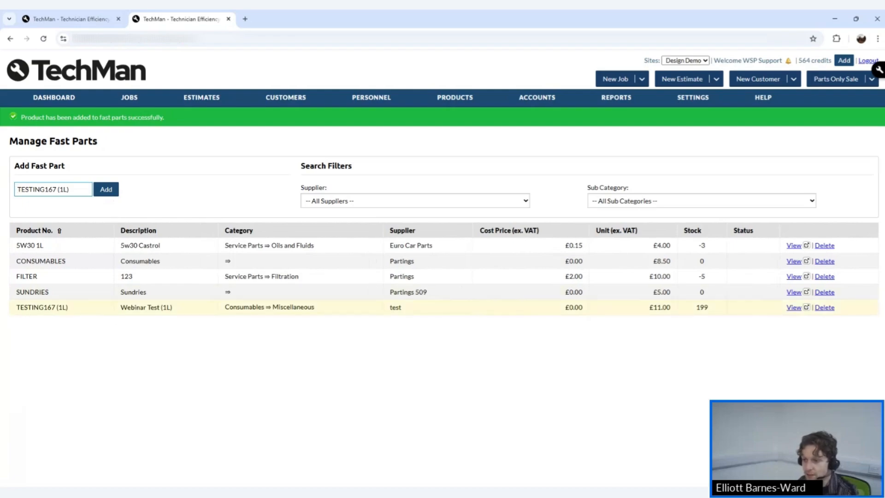
drag(16, 307, 780, 320)
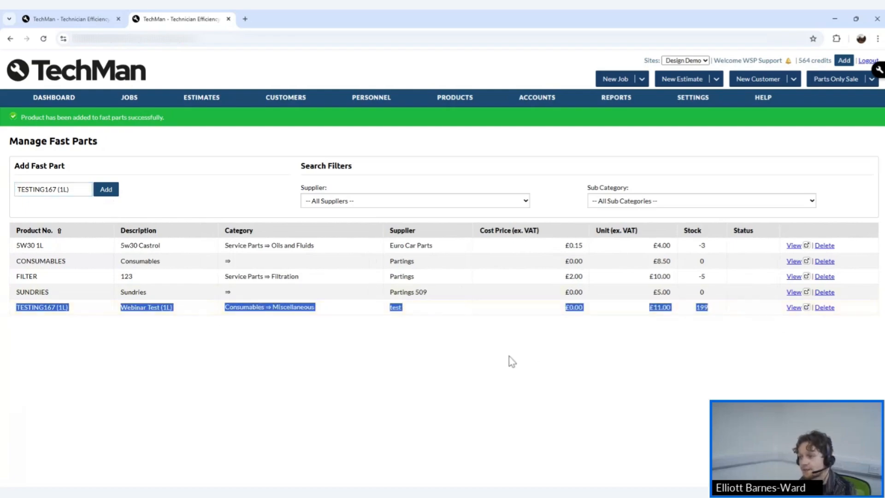
click(445, 385)
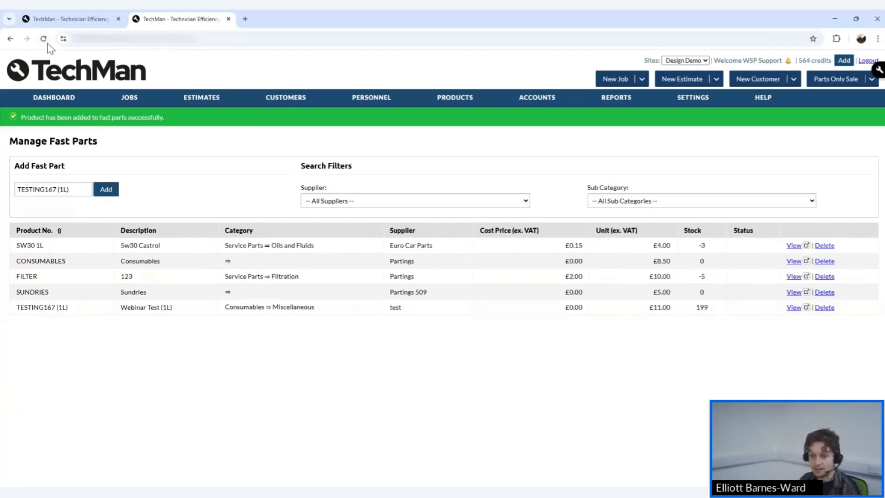
Reload the job page and show its Fast Parts picker, now listing five parts.
click(81, 21)
scroll(403, 220, down, 6)
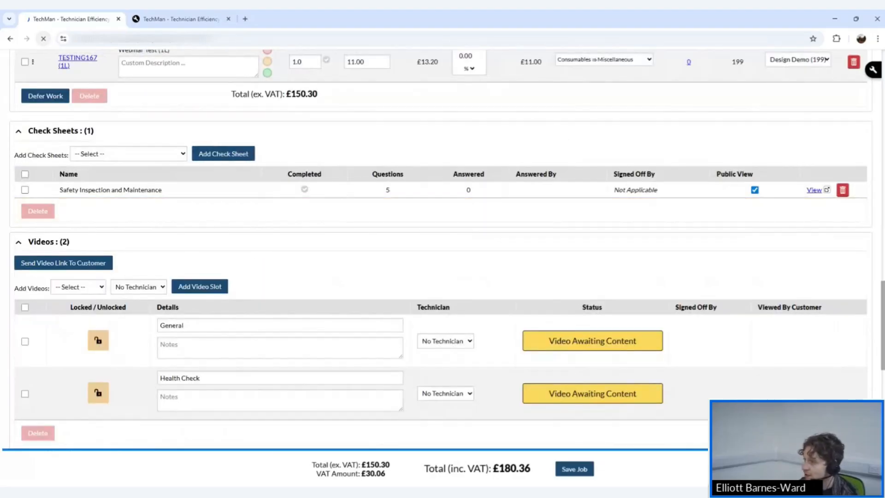
click(45, 39)
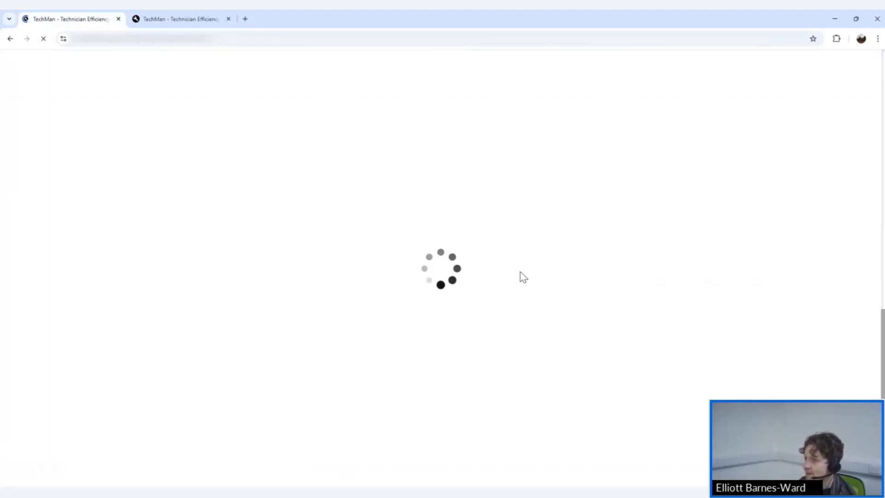
scroll(512, 263, up, 5)
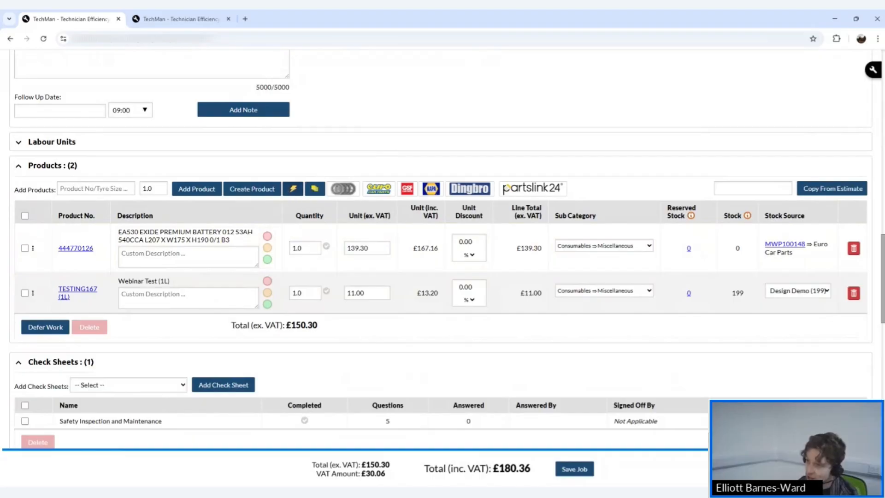
click(293, 189)
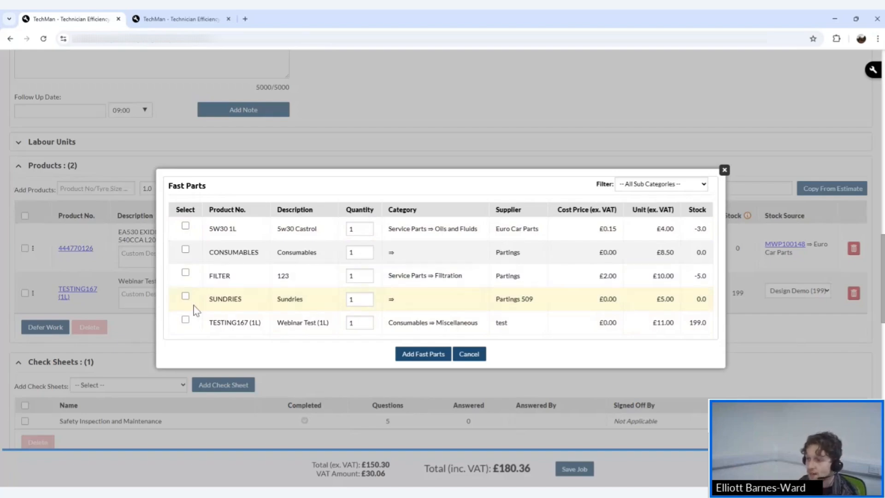
Tick all five fast parts: TESTING167 (1L), SUNDRIES, FILTER, CONSUMABLES and 5W30 1L.
click(185, 318)
click(185, 295)
click(185, 272)
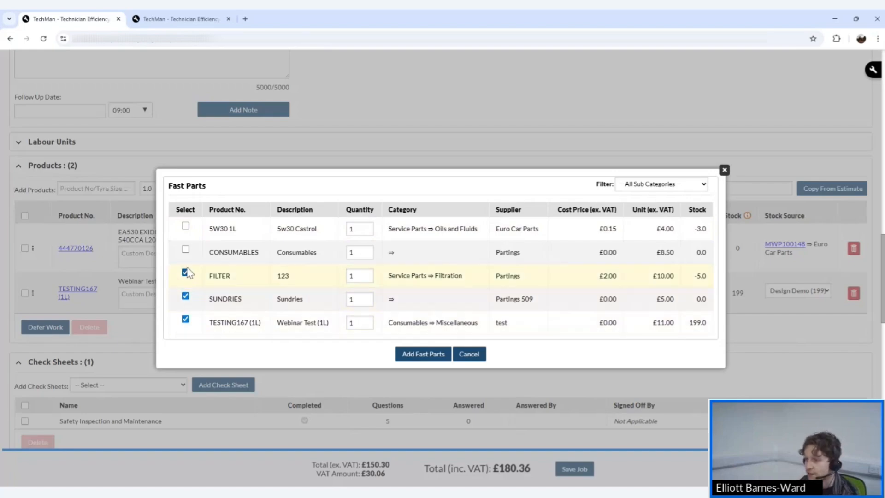
click(185, 249)
click(185, 226)
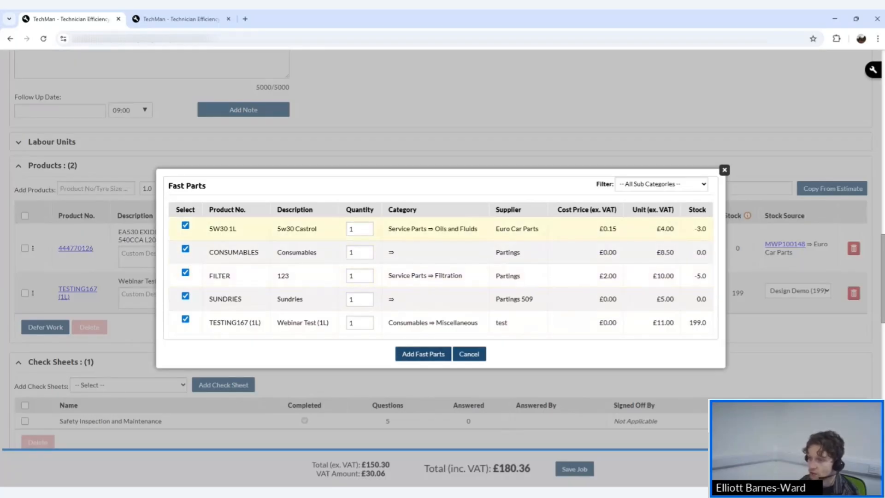
Set the CONSUMABLES quantity to 4 and the SUNDRIES quantity to 2.
click(360, 229)
click(360, 252)
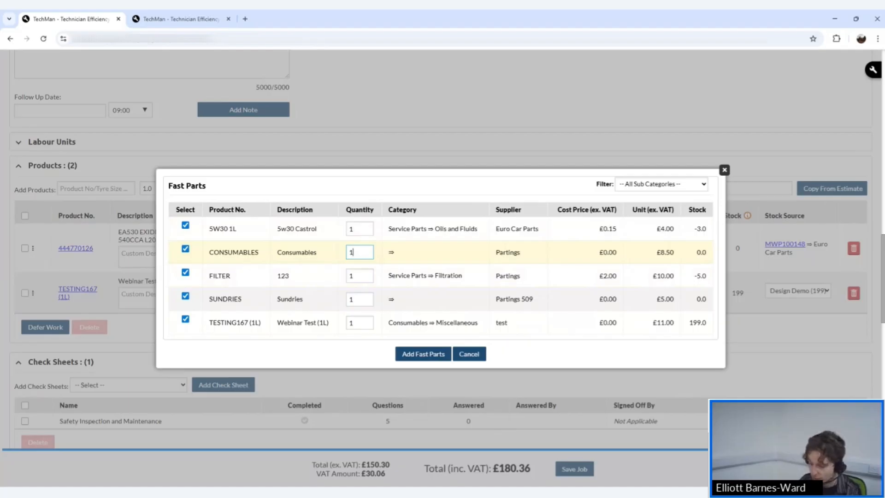
text(4)
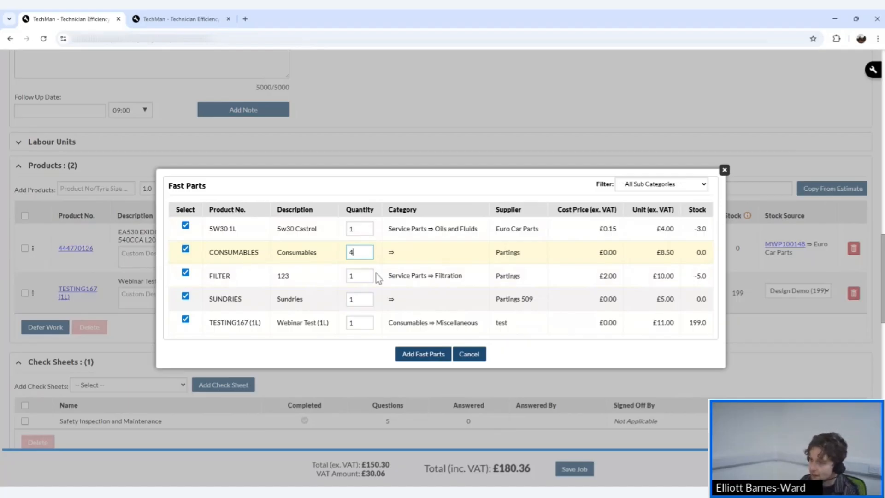
click(359, 299)
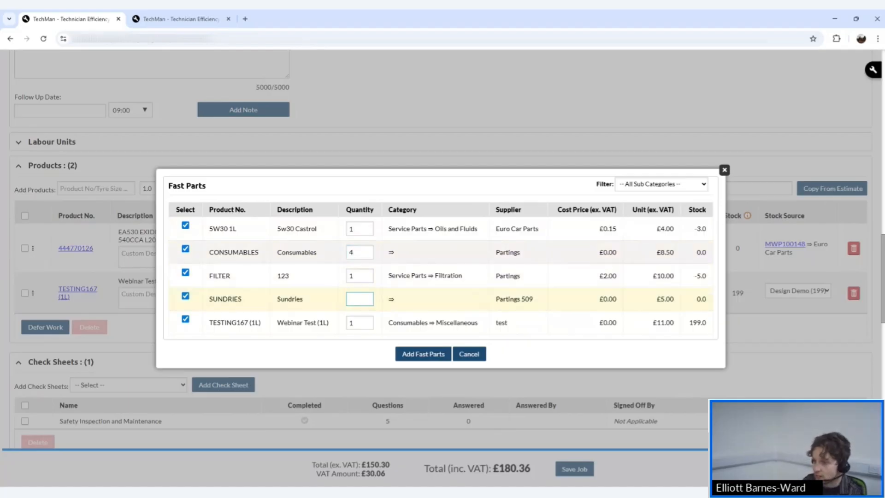
text(2)
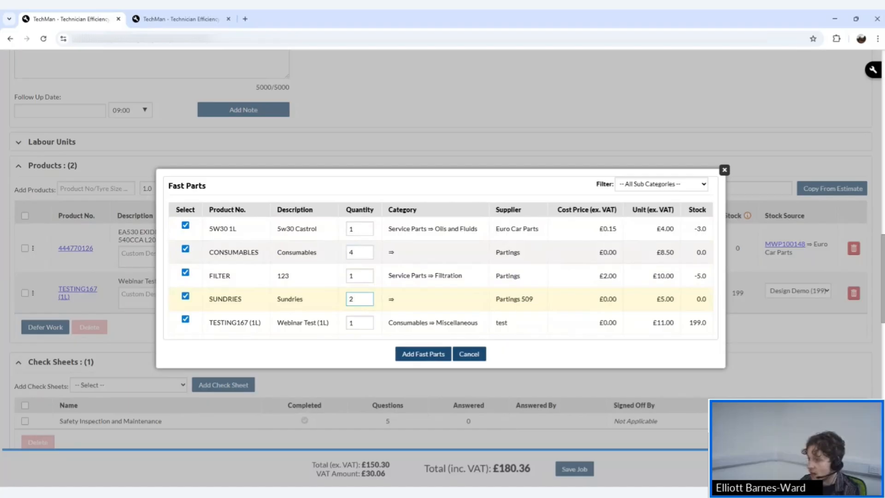
Add the selected fast parts to the job and check the new product lines.
click(408, 353)
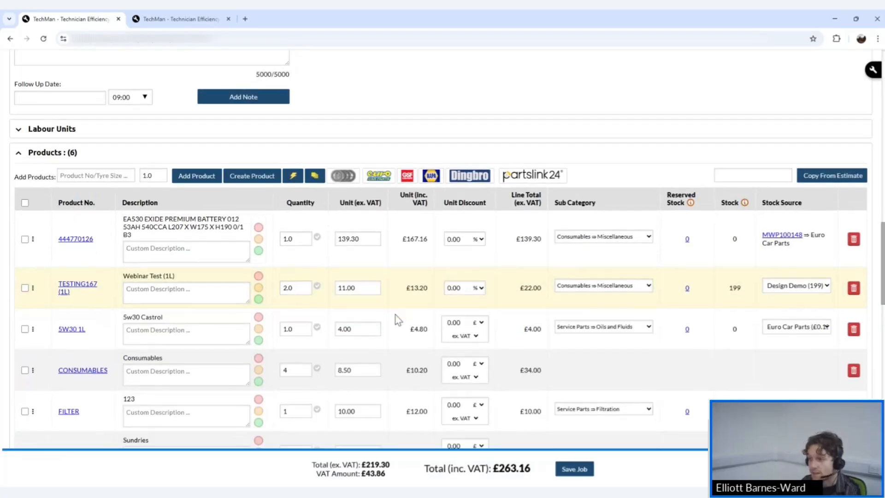
scroll(395, 317, down, 3)
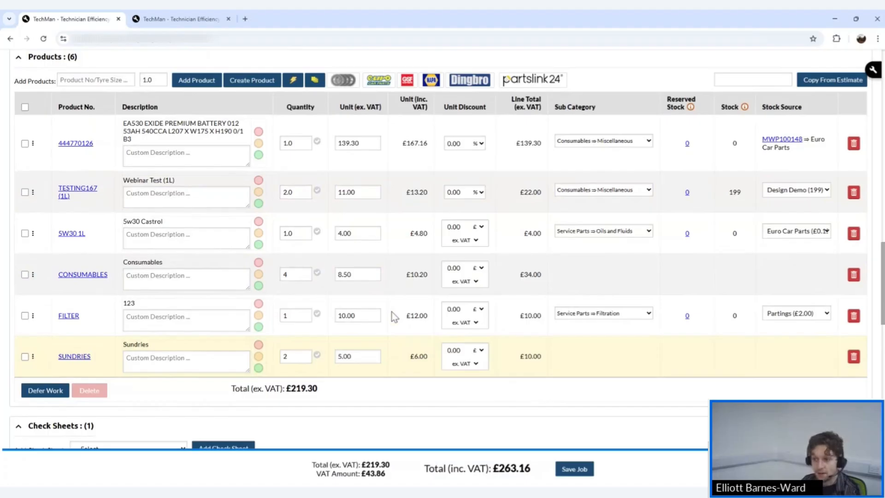
scroll(352, 314, up, 1)
click(286, 372)
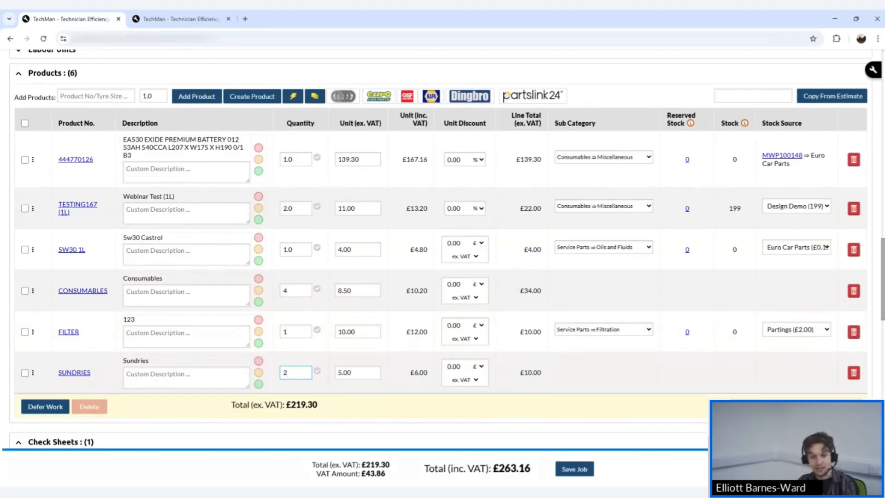
scroll(483, 345, up, 8)
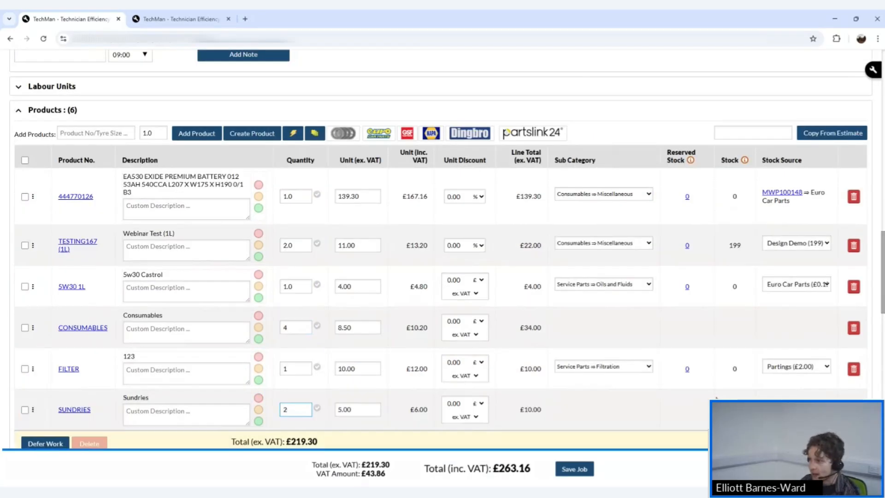
scroll(483, 344, down, 6)
scroll(483, 345, up, 2)
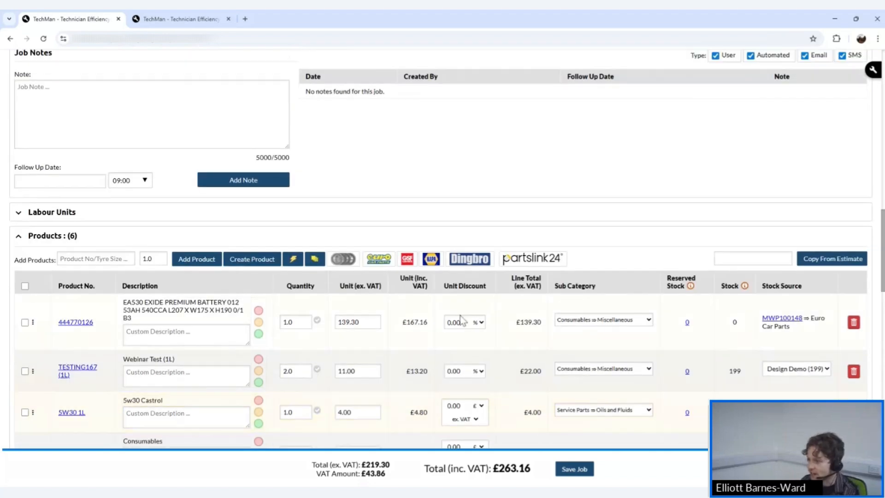
scroll(460, 319, up, 10)
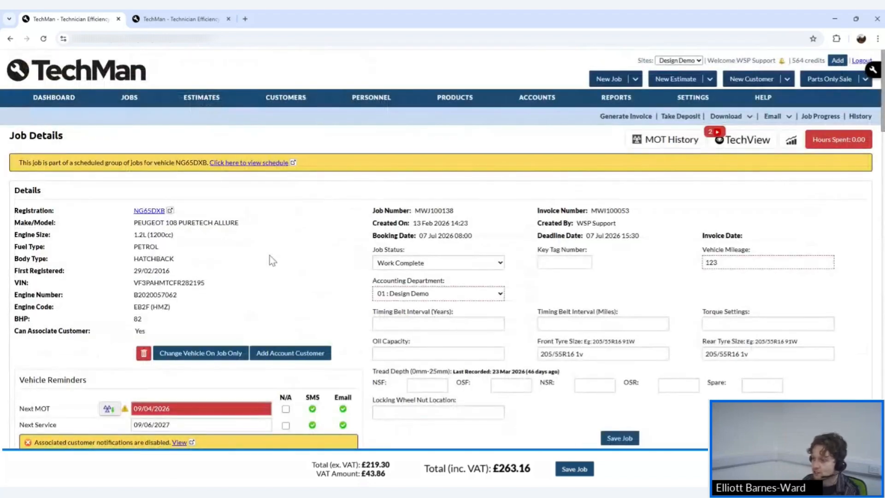
Save the job and bring up the Labour Units list in the other tab.
click(610, 441)
click(148, 22)
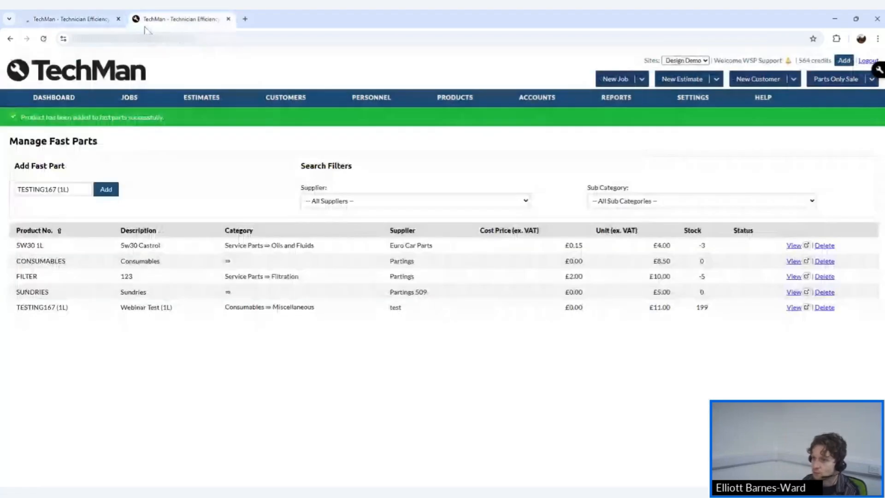
mouse_move(130, 96)
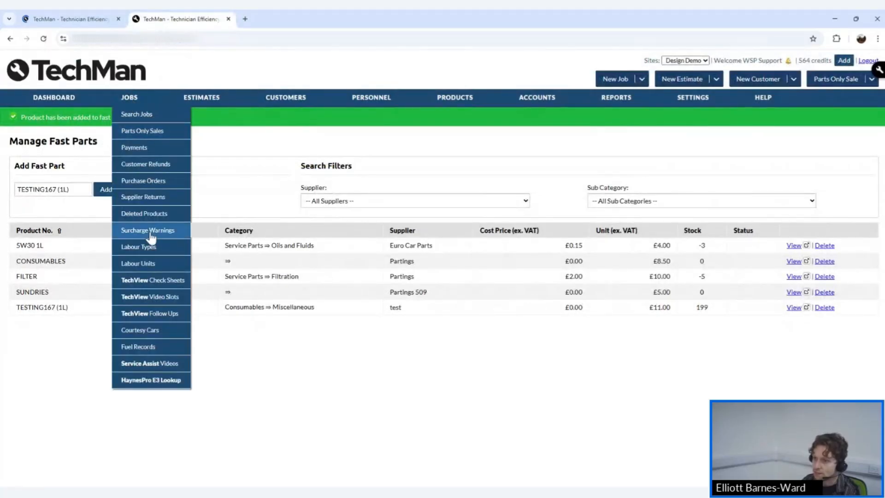
click(158, 262)
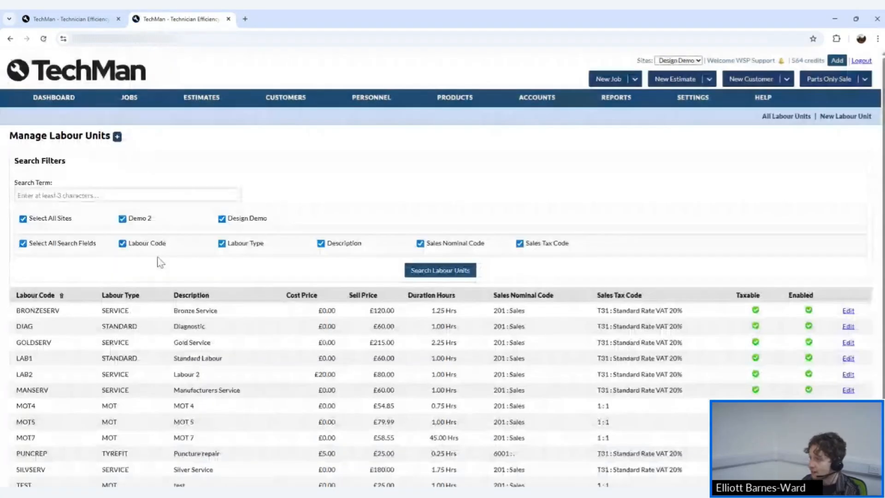
scroll(238, 250, down, 2)
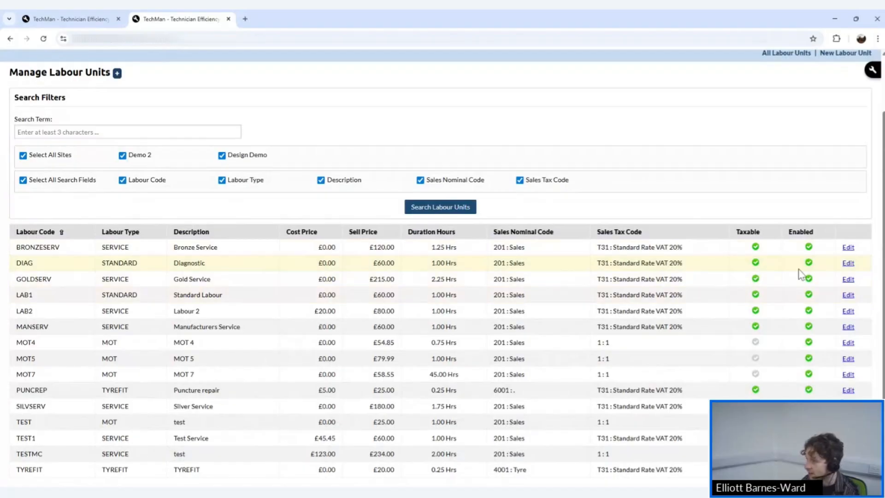
Enable Add To Custom Jobs List on DIAG Diagnostic, save it, and go back to the job.
click(847, 265)
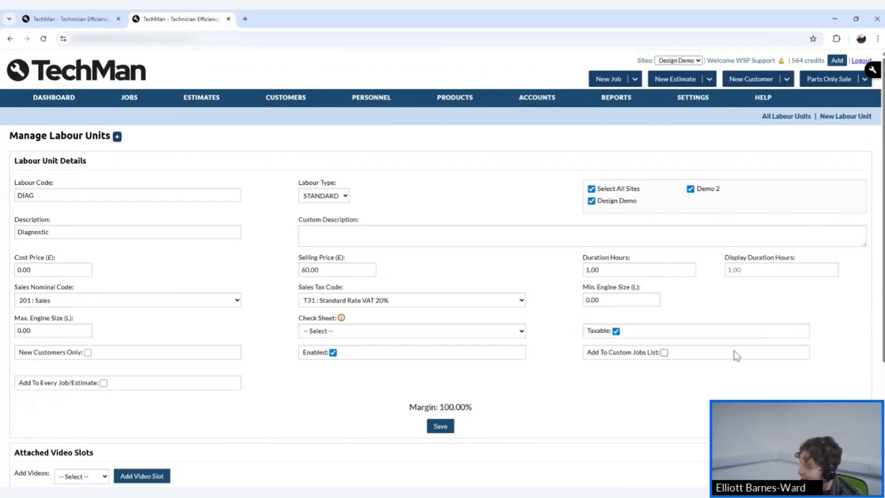
click(664, 353)
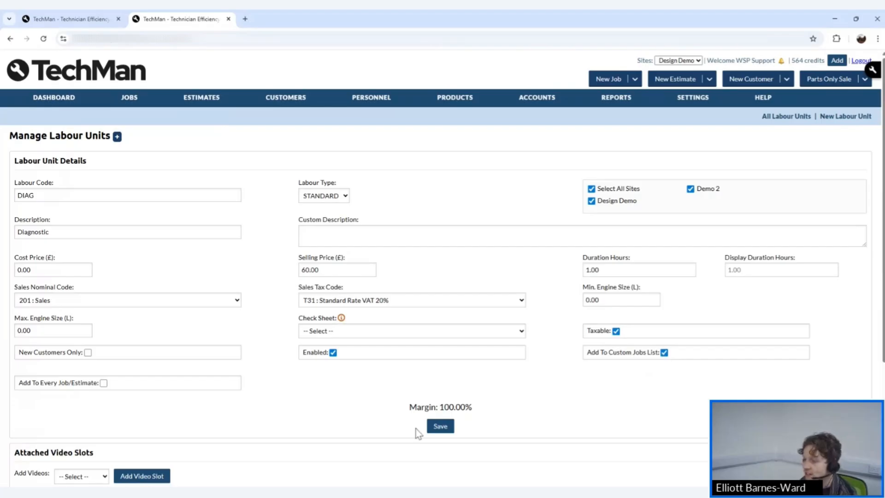
click(440, 426)
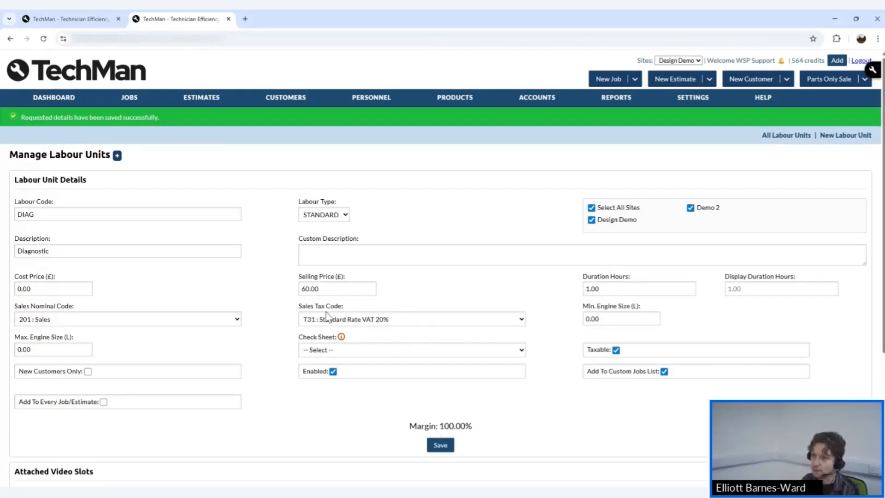
click(76, 18)
scroll(354, 267, down, 20)
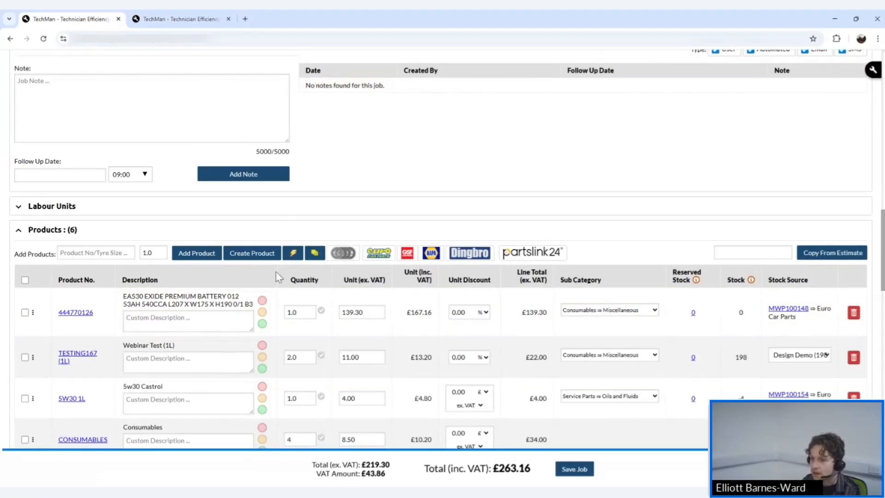
Confirm DIAG Diagnostic at £60.00 appears in the labour Custom Jobs picker, closing it without adding.
click(99, 209)
click(318, 230)
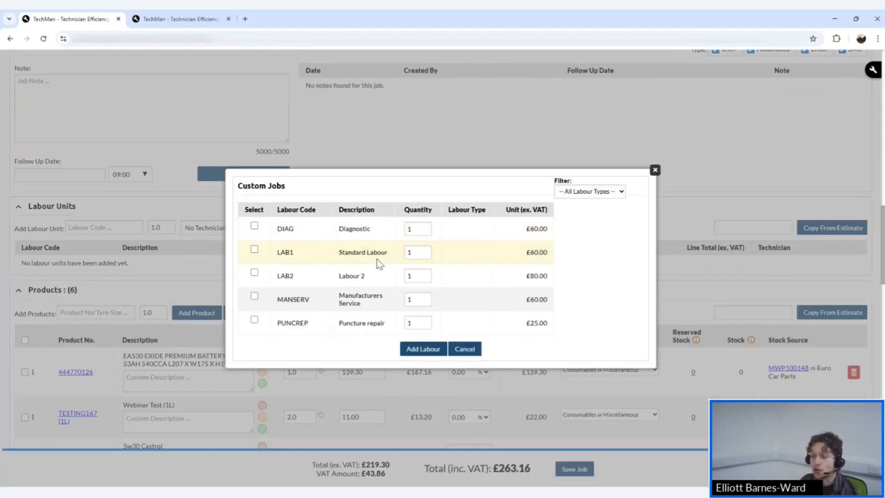
click(655, 170)
scroll(576, 240, up, 7)
scroll(576, 240, up, 3)
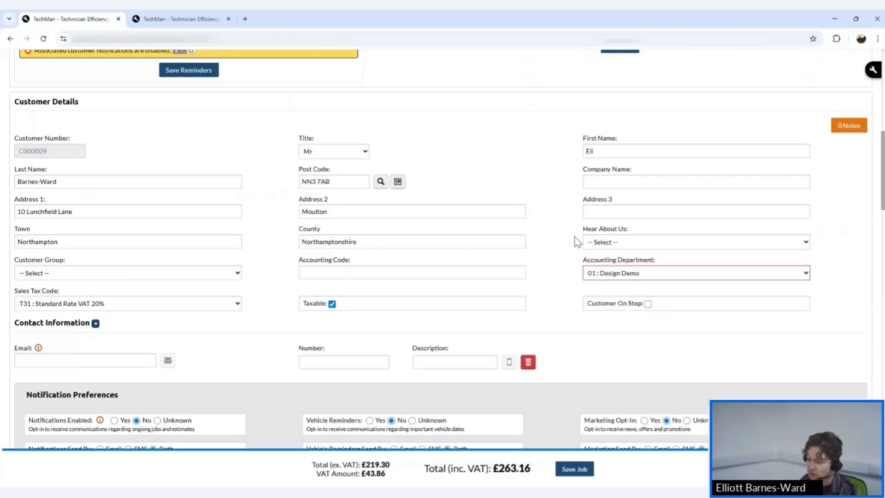
scroll(576, 240, up, 10)
mouse_move(455, 97)
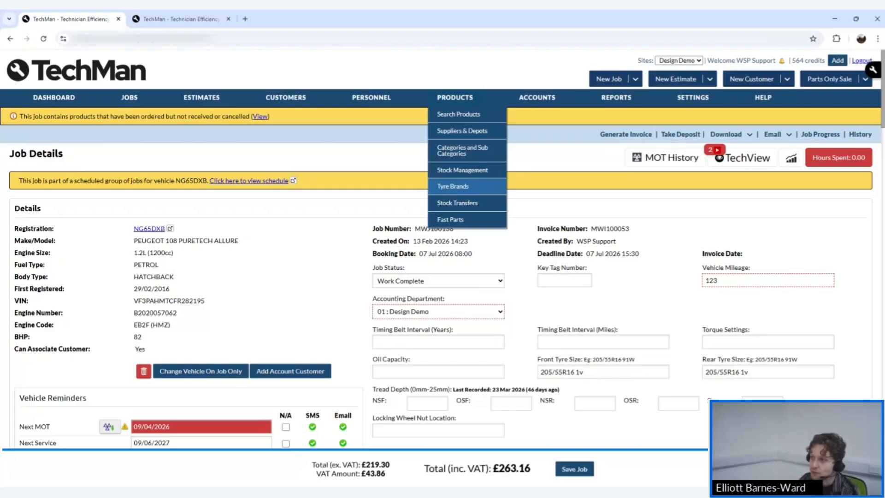
Check product search stock, TESTING167 (1L) now 198, then return to Manage Fast Parts.
click(454, 116)
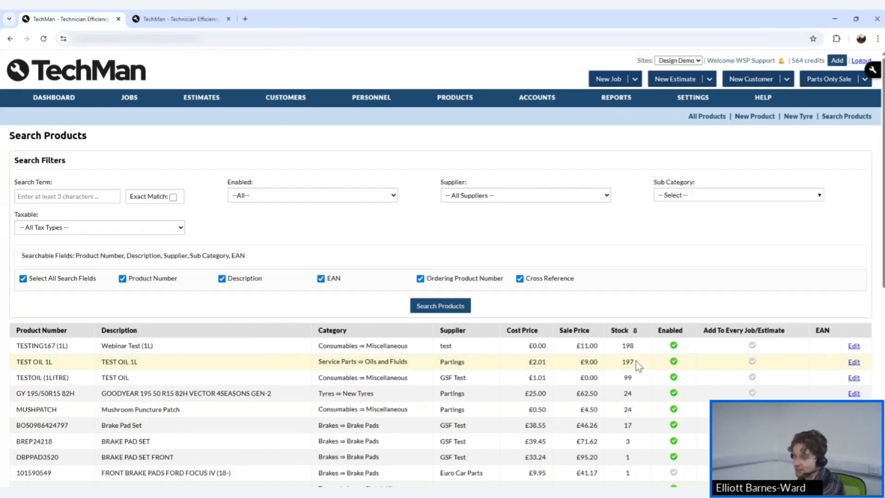
drag(631, 345, 625, 354)
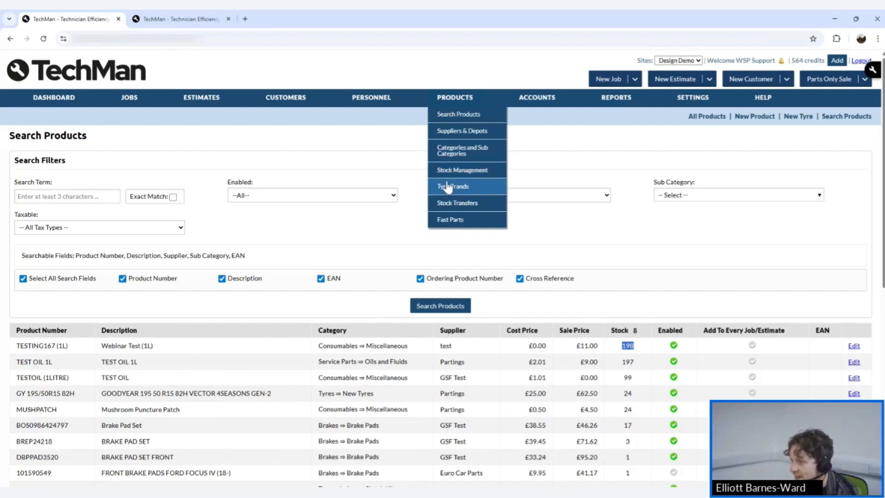
click(449, 220)
mouse_move(445, 97)
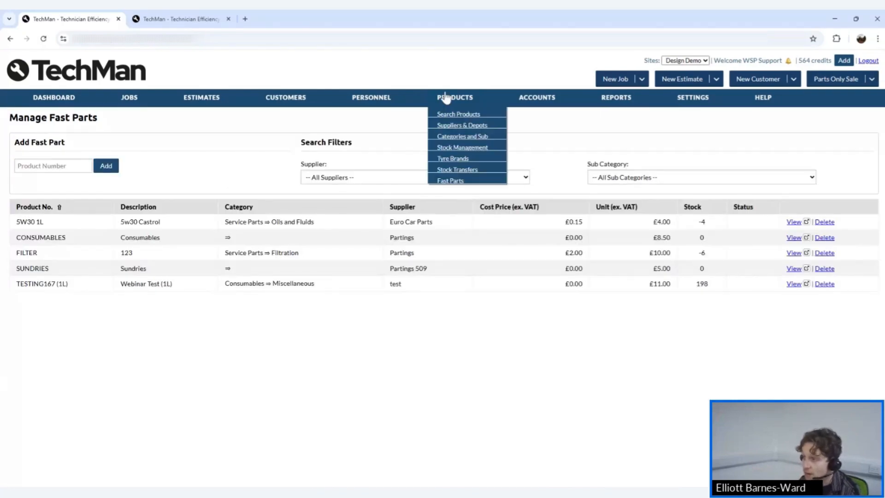